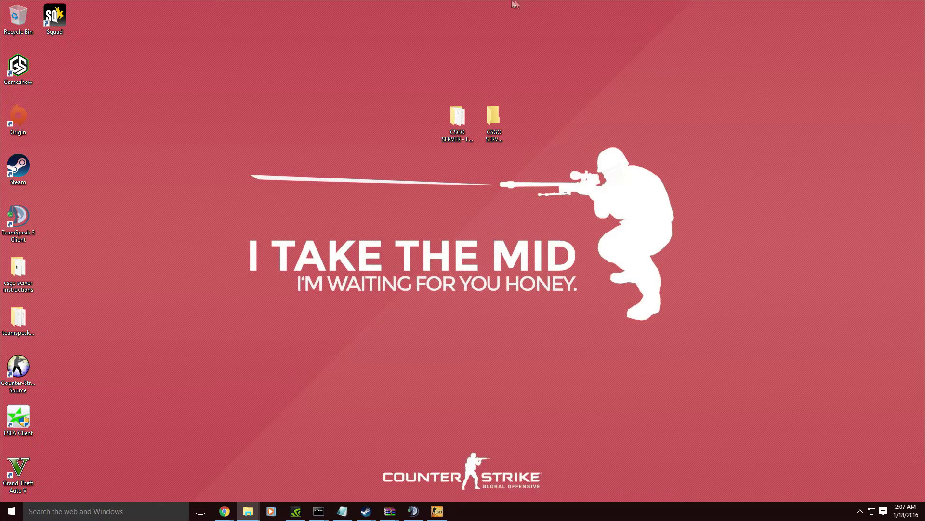
# Snap CSGO SERVER NEEDS right and Dedicated Server left, then move run.bat into CSGO SERVER NEEDS
pyautogui.doubleClick(493, 139)
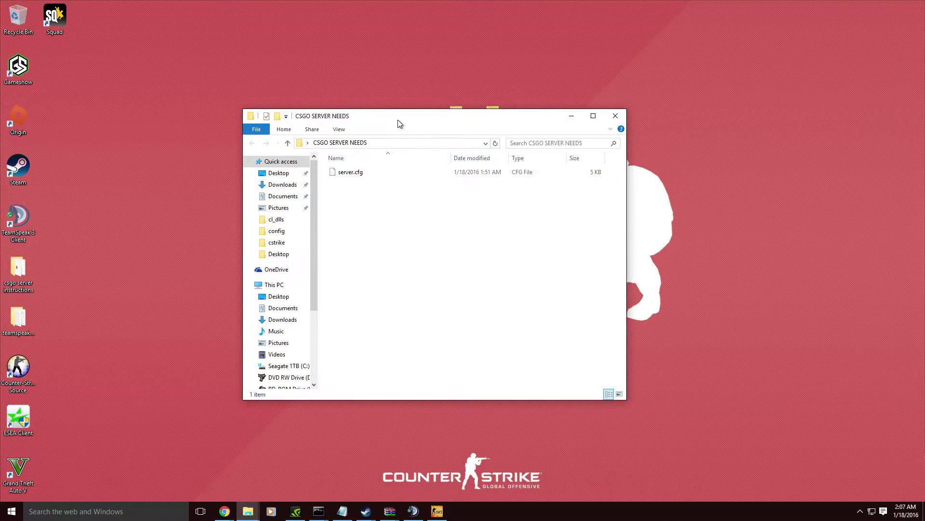
pyautogui.press('super+Right')
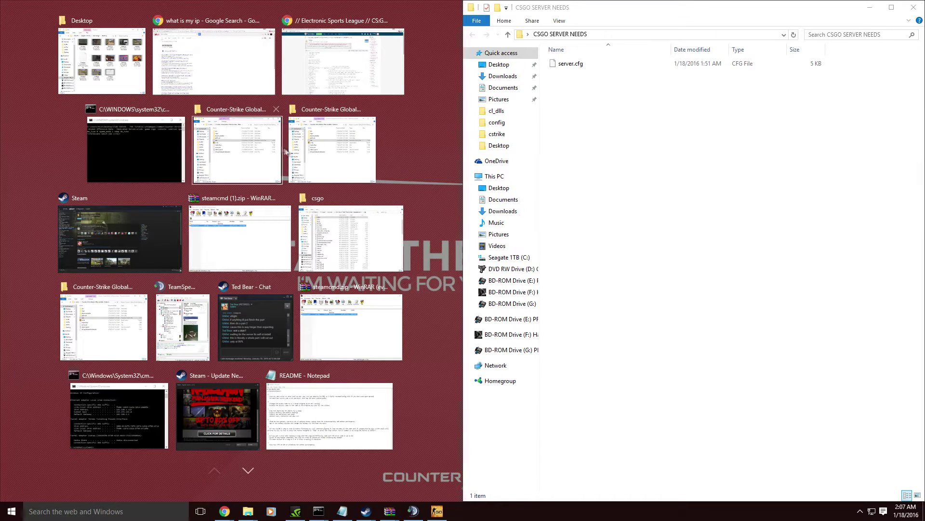
pyautogui.click(269, 156)
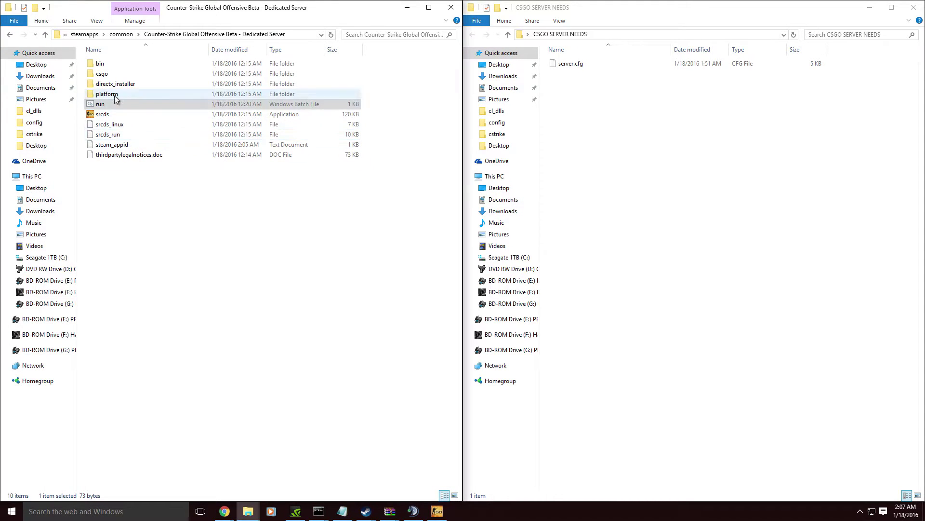
pyautogui.click(723, 124)
pyautogui.hotkey('ctrl', 'v')
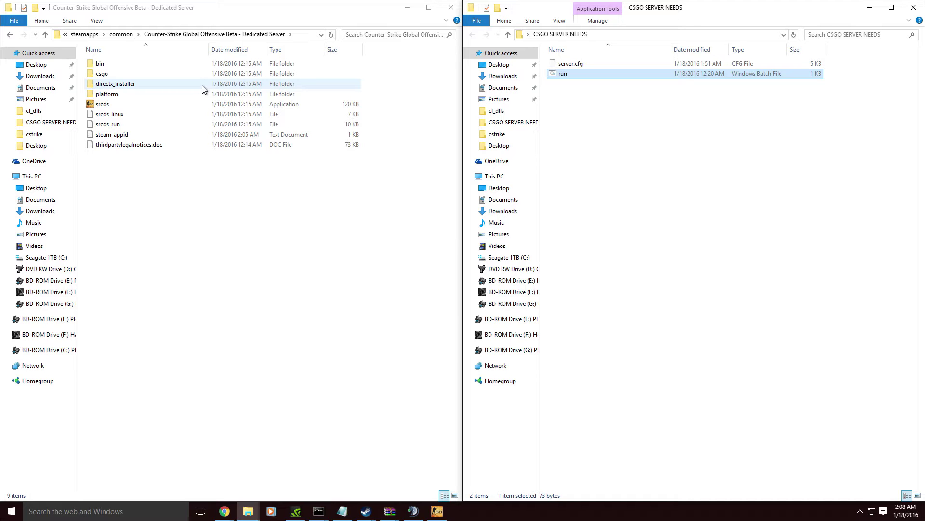
pyautogui.click(121, 34)
# Download steamcmd.zip for Windows from the SteamCMD page on the Valve Developer Community wiki in Chrome
pyautogui.click(119, 34)
pyautogui.moveTo(225, 511)
pyautogui.click(214, 439)
pyautogui.click(62, 7)
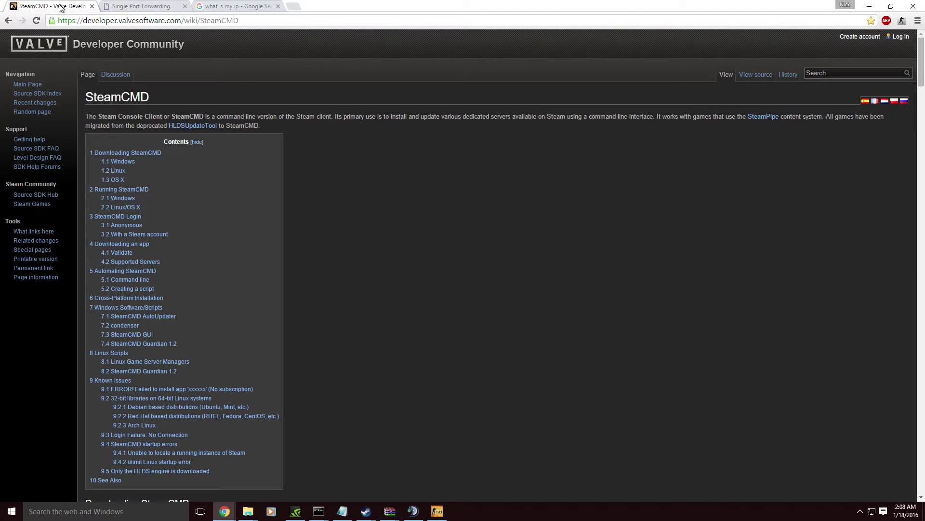
pyautogui.moveTo(101, 21); pyautogui.dragTo(281, 43)
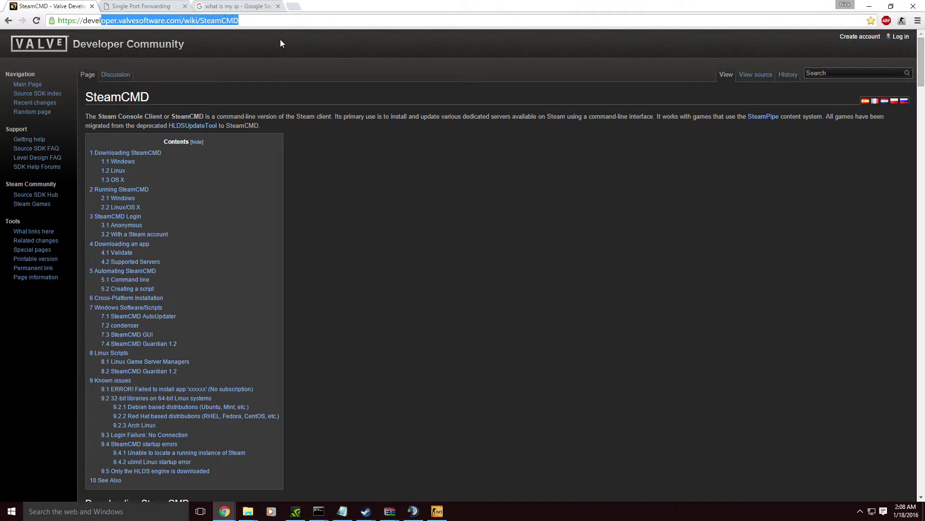
pyautogui.click(279, 40)
pyautogui.scroll(-5, 279, 72)
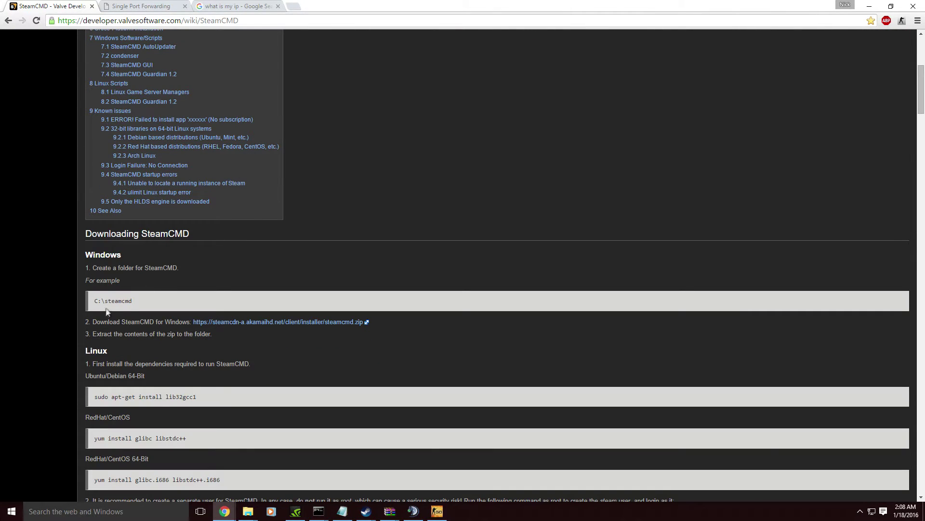
pyautogui.moveTo(116, 322); pyautogui.dragTo(287, 325)
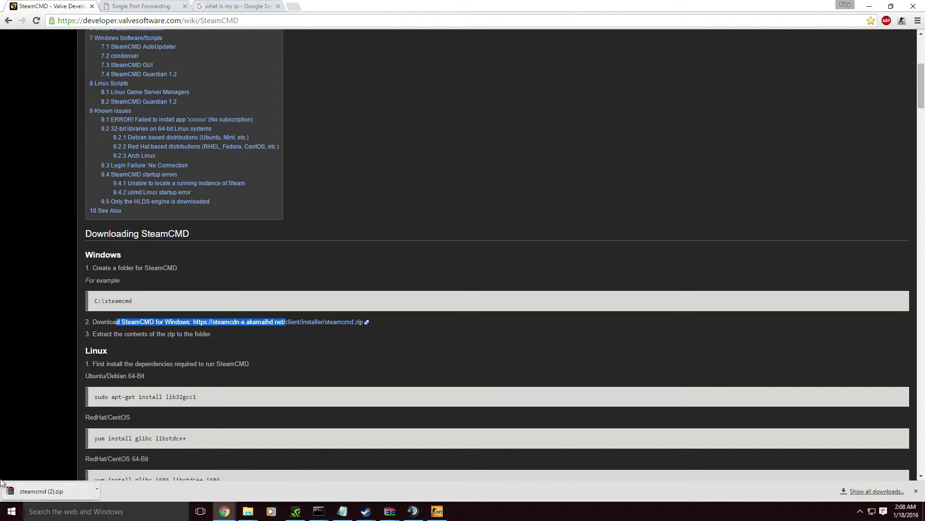
# Open steamcmd (2).zip in WinRAR and dismiss the expiry notice
pyautogui.click(48, 492)
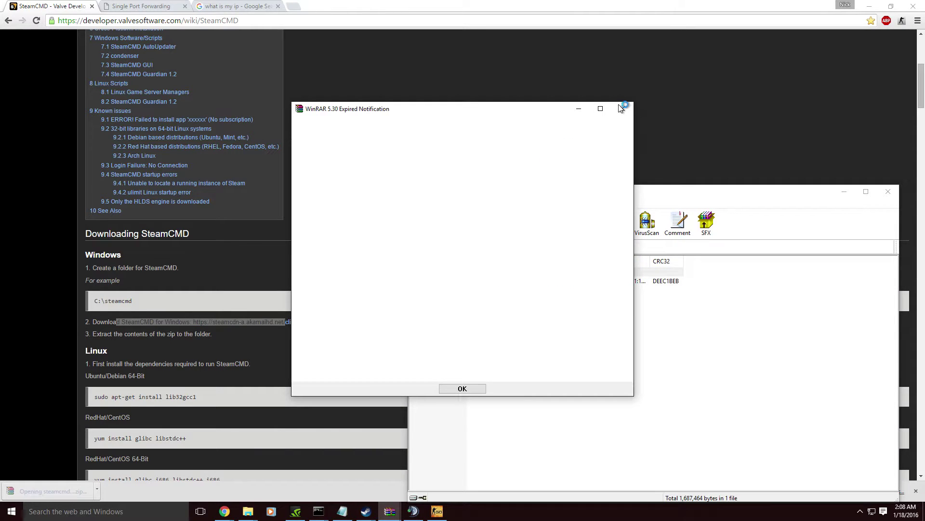
pyautogui.click(621, 110)
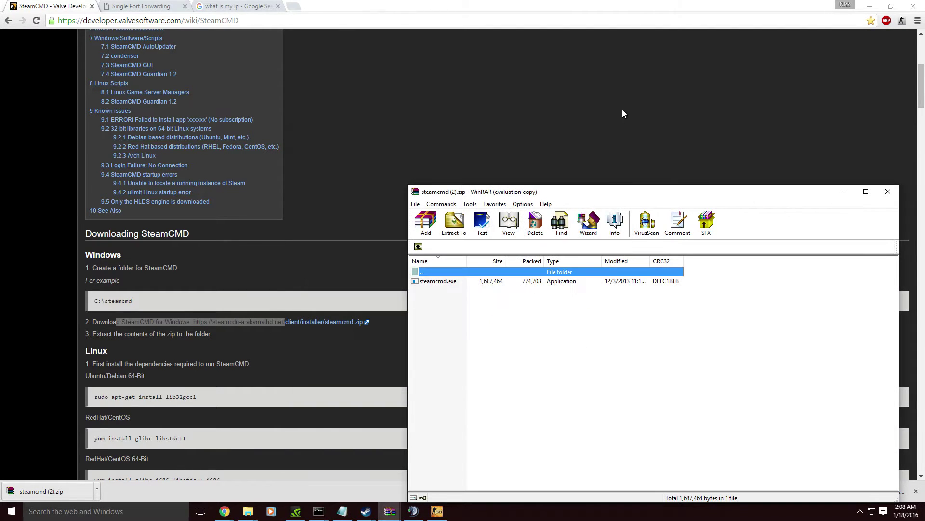
pyautogui.moveTo(608, 193); pyautogui.dragTo(431, 71)
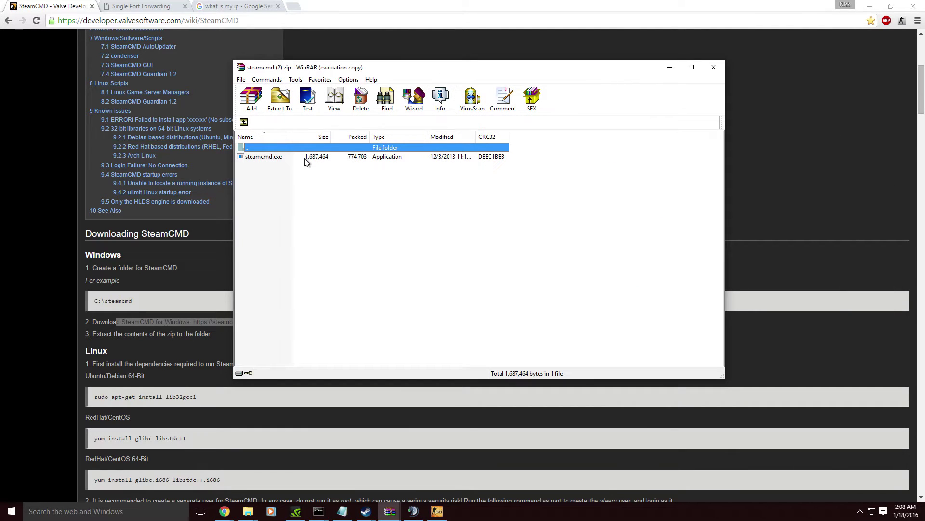
pyautogui.moveTo(297, 157); pyautogui.dragTo(268, 157)
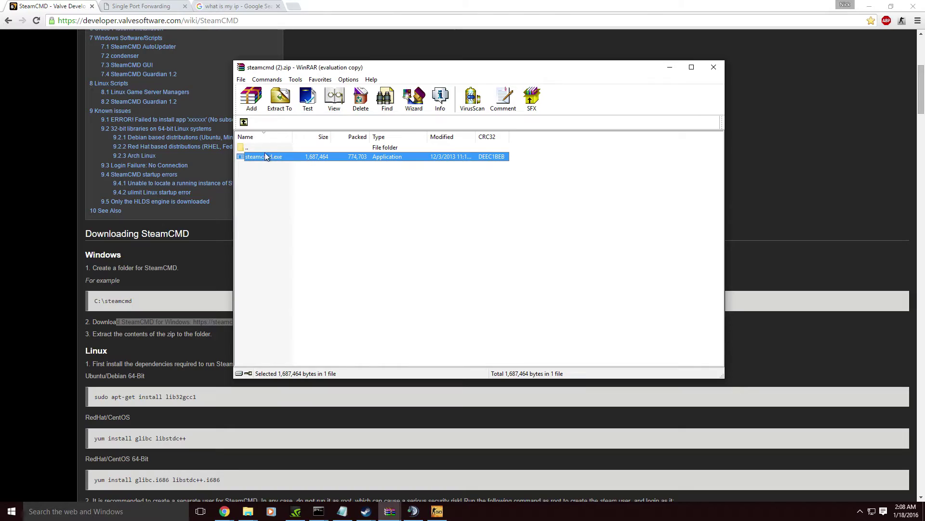
# Dock WinRAR on the left and the CS:GO Dedicated Server folder on the right
pyautogui.moveTo(248, 511)
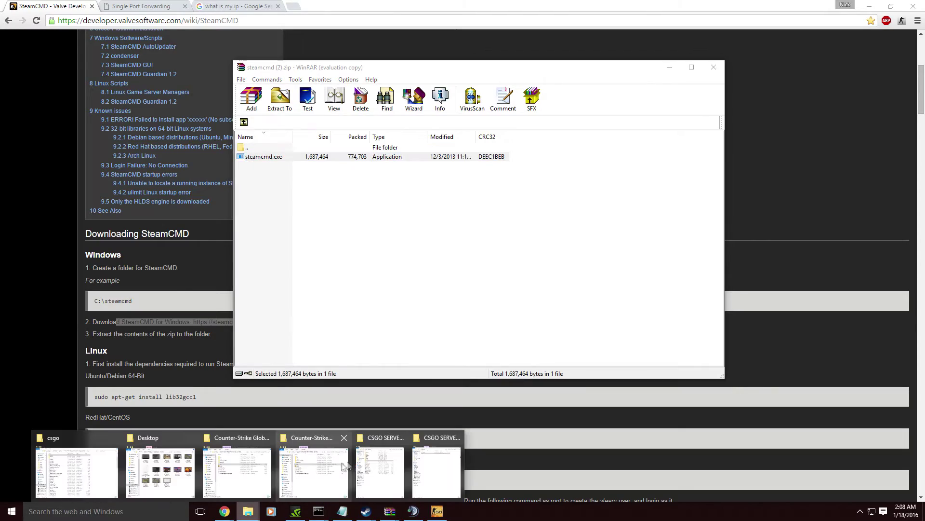
pyautogui.moveTo(375, 465)
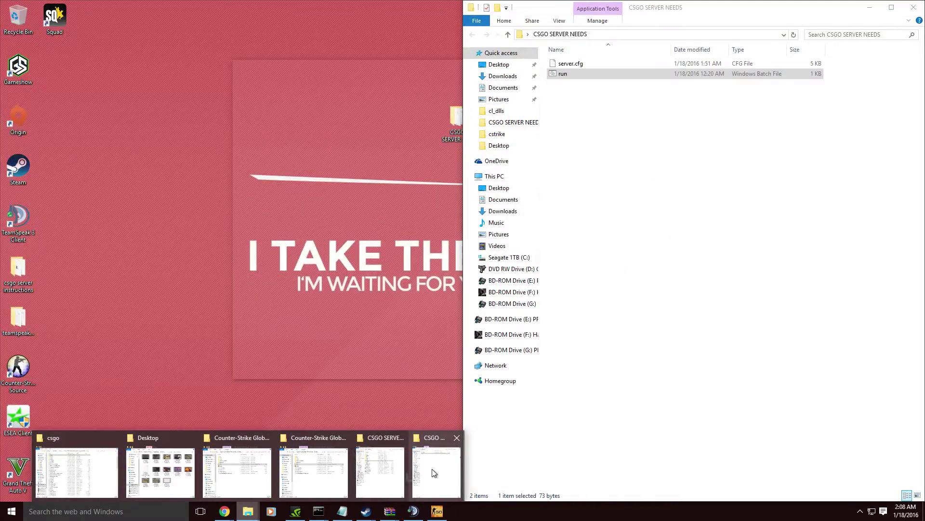
pyautogui.moveTo(266, 465)
pyautogui.moveTo(303, 471)
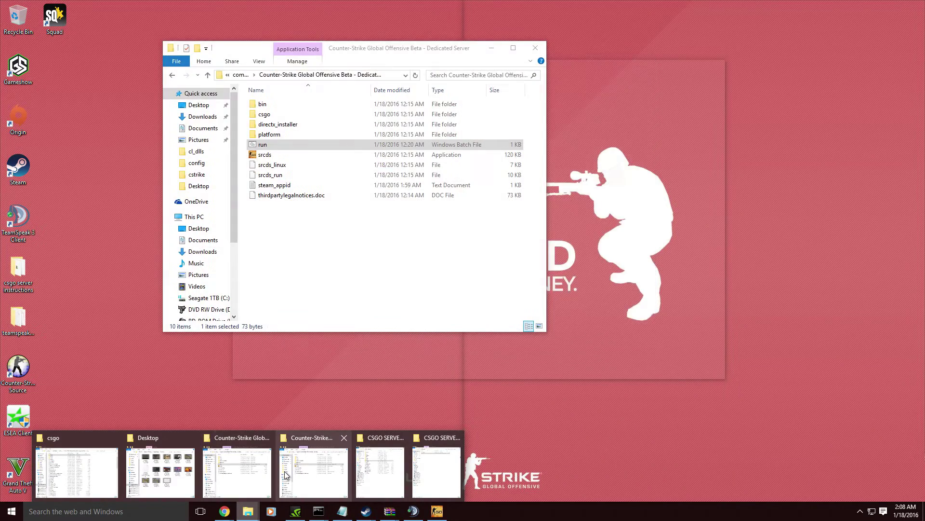
pyautogui.click(285, 474)
pyautogui.moveTo(370, 51); pyautogui.dragTo(776, 85)
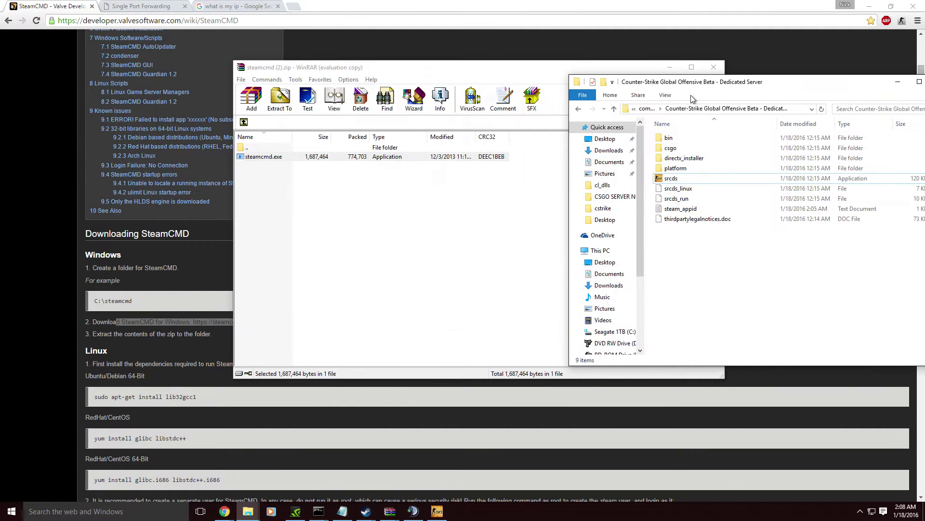
pyautogui.click(646, 108)
pyautogui.doubleClick(675, 137)
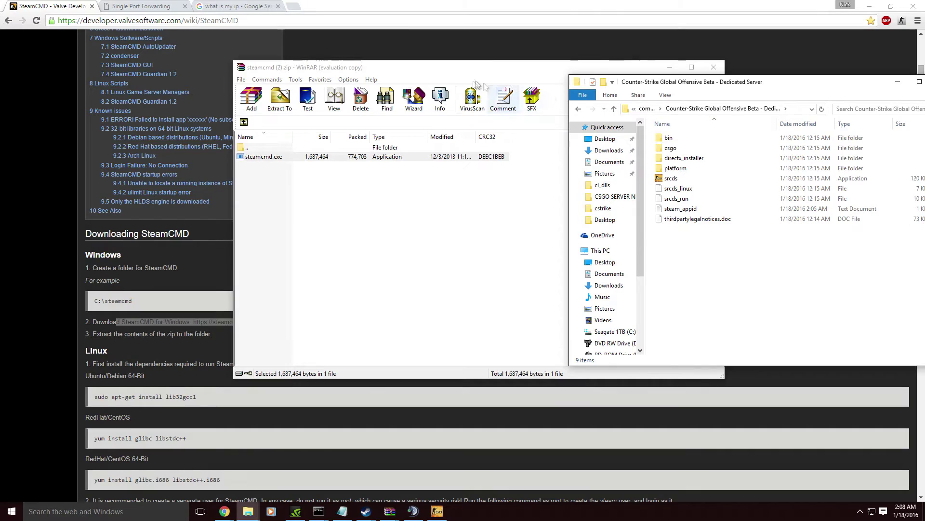
pyautogui.moveTo(418, 67); pyautogui.dragTo(1, 77)
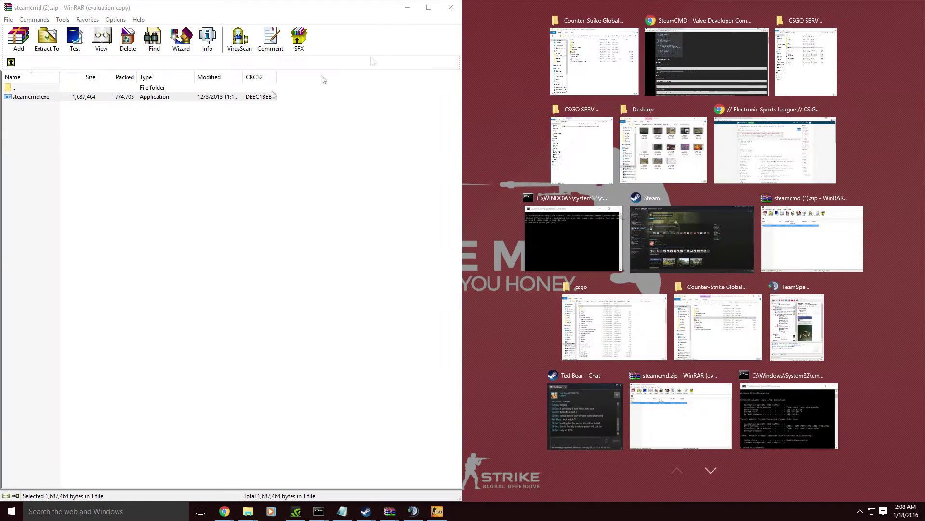
pyautogui.click(618, 45)
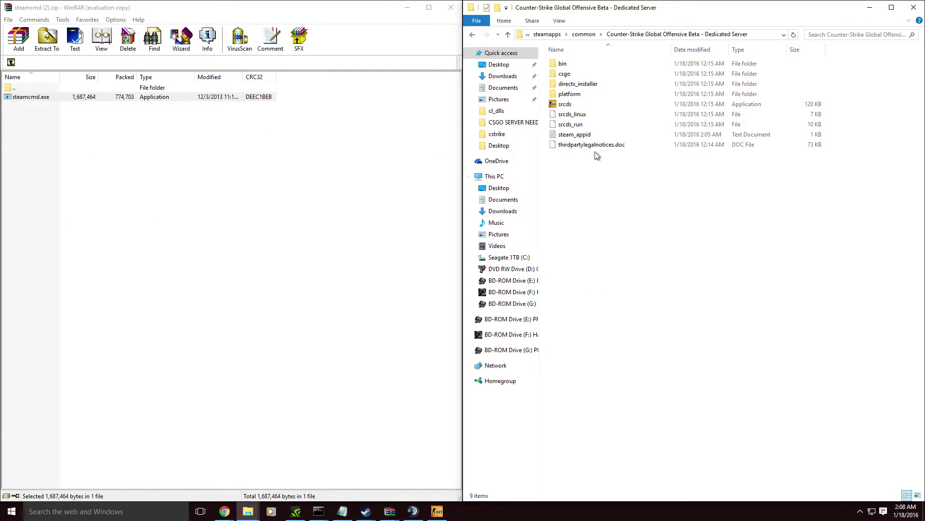
pyautogui.click(547, 34)
# Create a new desktop folder named 'csgo server2'
pyautogui.press('super+d')
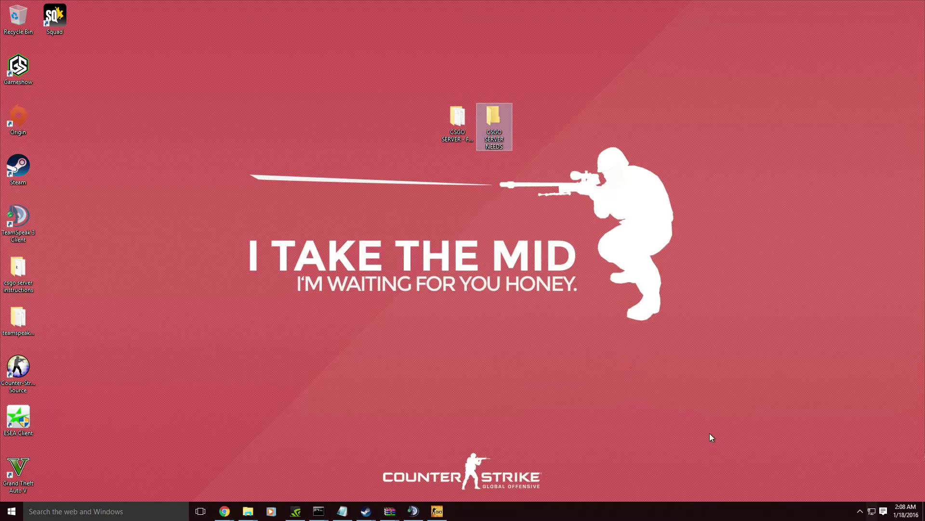
pyautogui.click(490, 247)
pyautogui.rightClick(491, 247)
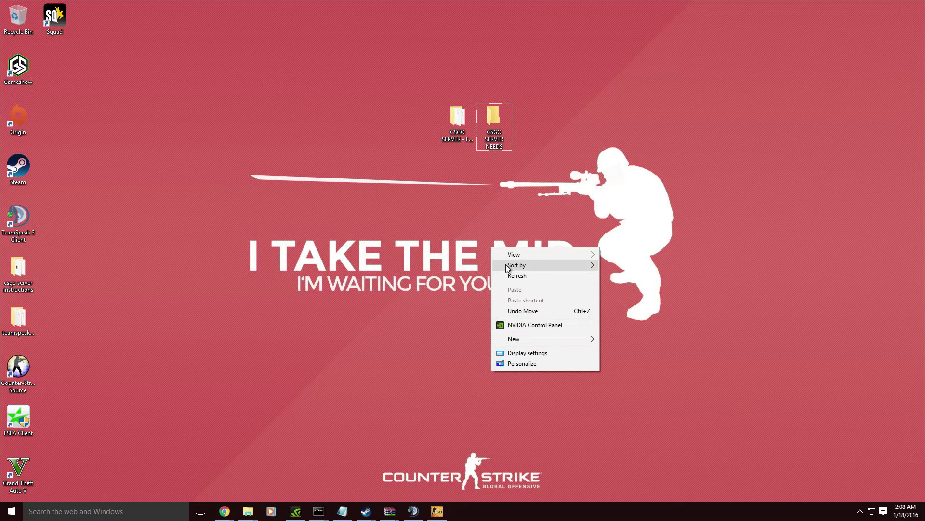
pyautogui.moveTo(554, 340)
pyautogui.click(609, 340)
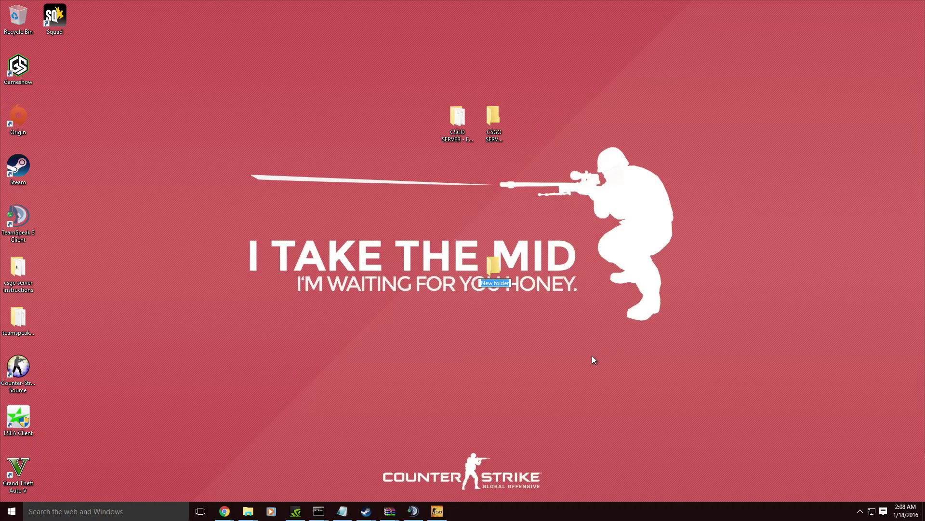
pyautogui.write('csgo server2')
pyautogui.press('Return')
# Open csgo server2 and drag steamcmd.exe from the WinRAR archive into it
pyautogui.moveTo(407, 214); pyautogui.dragTo(731, 391)
pyautogui.doubleClick(499, 259)
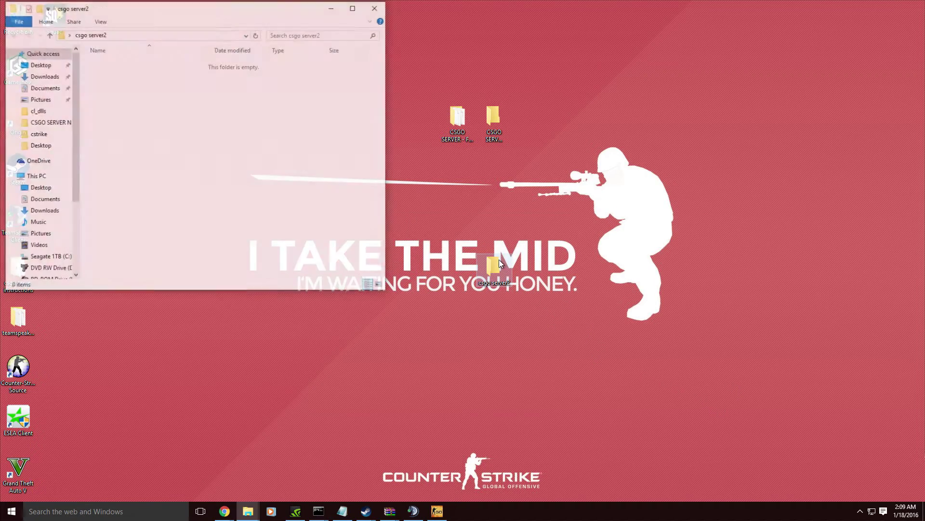
pyautogui.moveTo(390, 512)
pyautogui.click(482, 470)
pyautogui.moveTo(231, 6); pyautogui.dragTo(616, 60)
pyautogui.moveTo(607, 149); pyautogui.dragTo(256, 161)
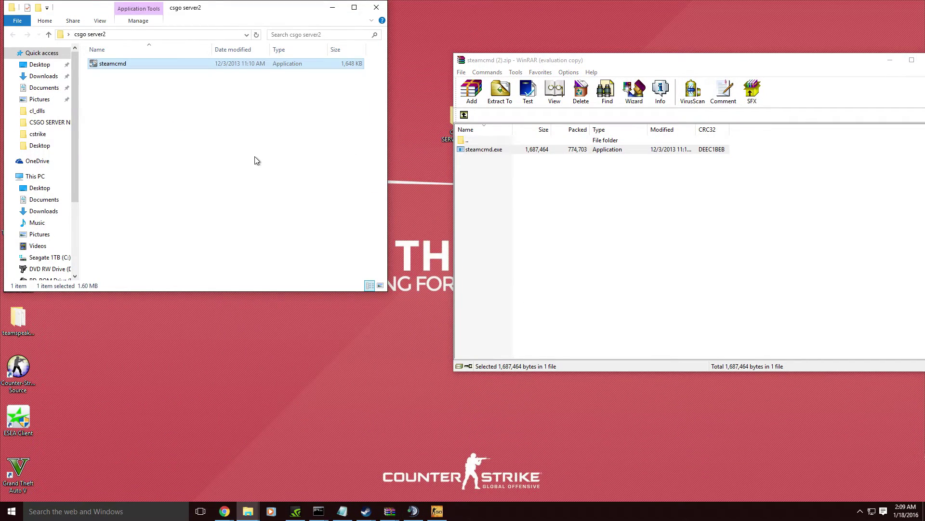
# Run steamcmd.exe, log in anonymously, and start 'app_update 740 validate'
pyautogui.doubleClick(145, 63)
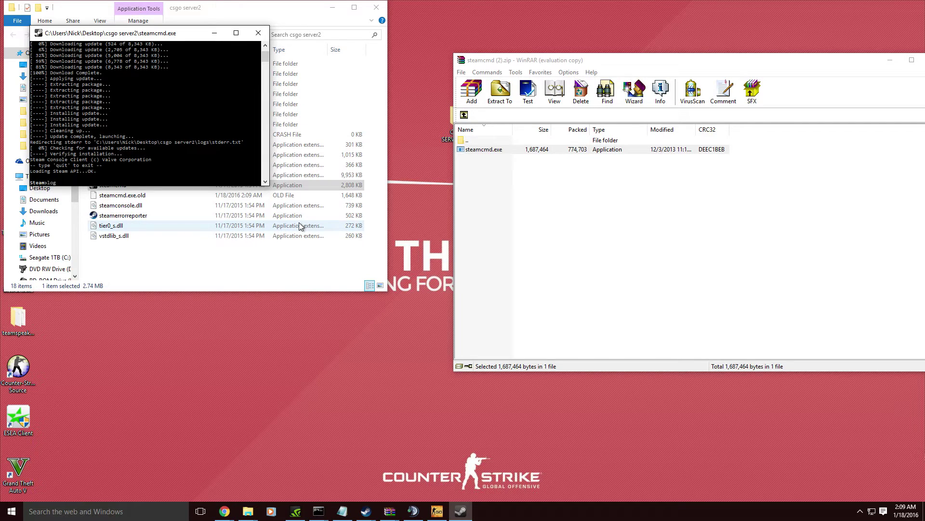
pyautogui.write('anonymous')
pyautogui.press('Return')
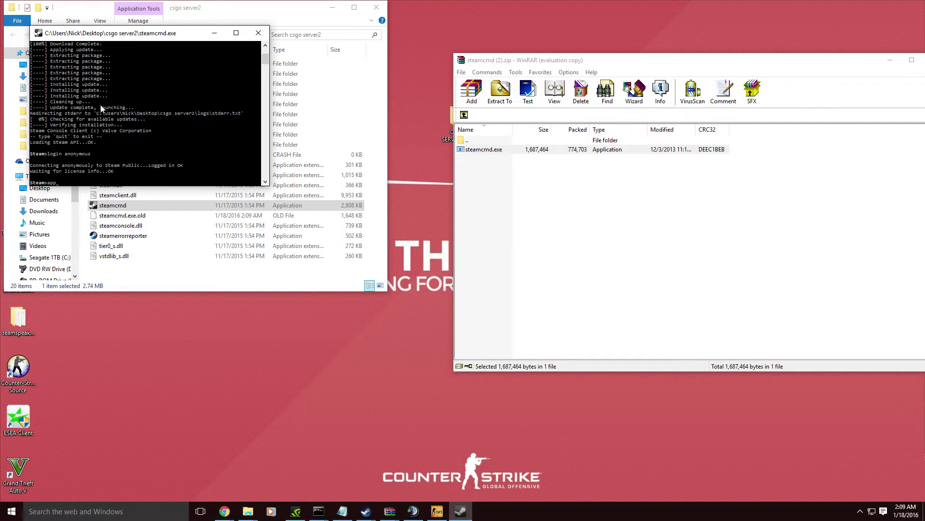
pyautogui.write('date 740 validate')
pyautogui.press('Return')
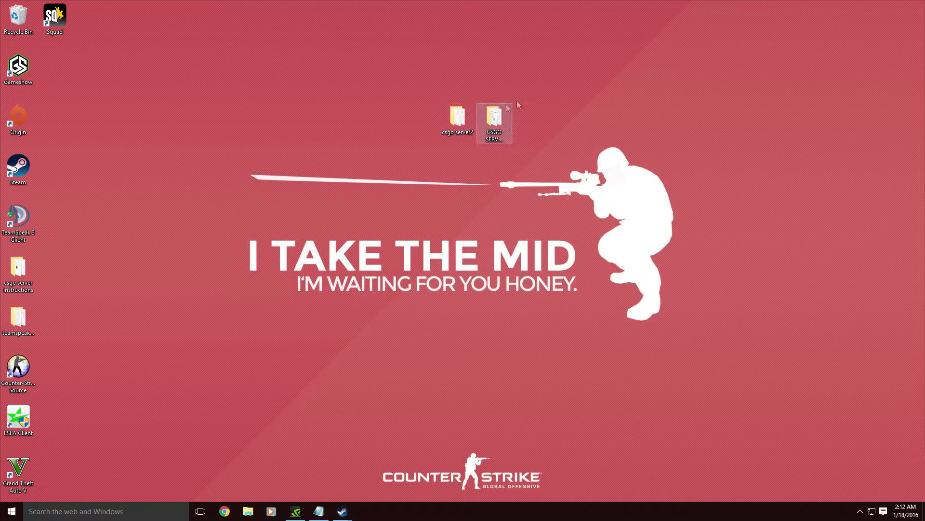
# Browse csgo server2 > steamapps > common > Counter-Strike Global Offensive Beta - Dedicated Server
pyautogui.doubleClick(457, 123)
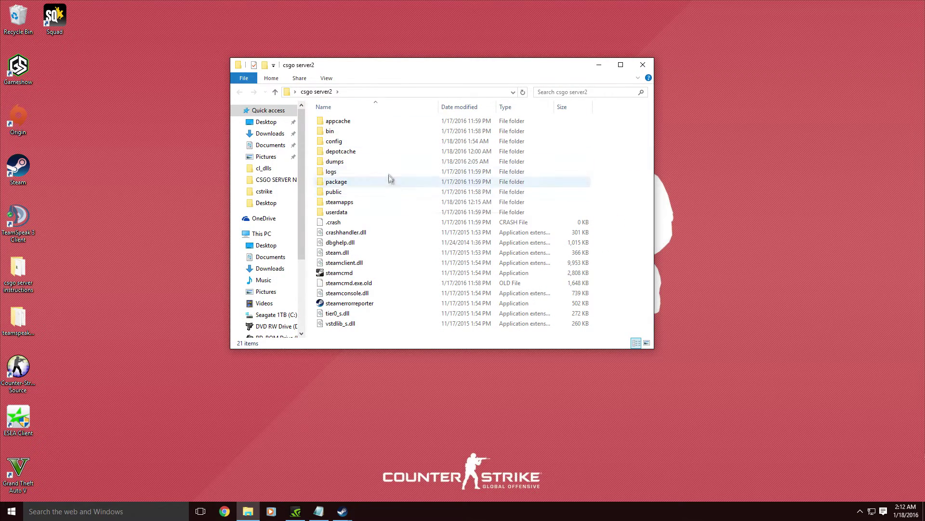
pyautogui.click(361, 131)
pyautogui.doubleClick(345, 202)
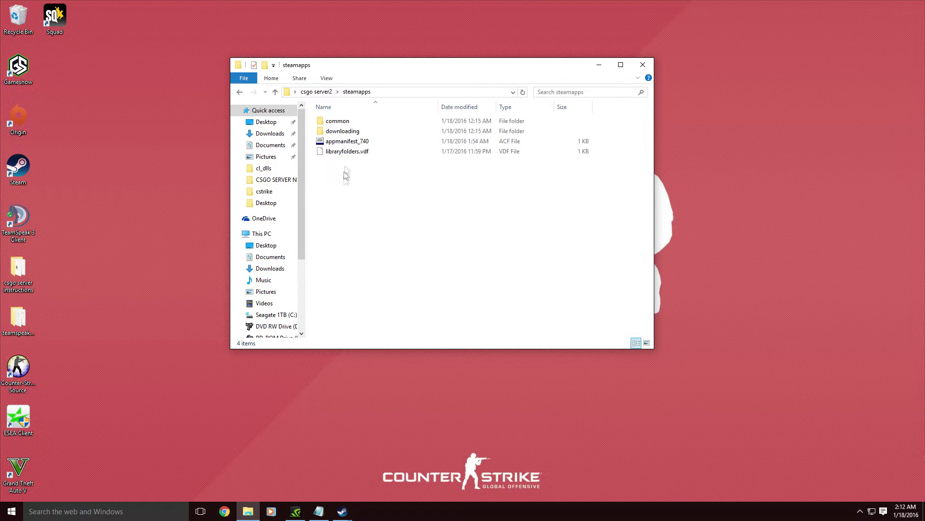
pyautogui.doubleClick(345, 122)
pyautogui.doubleClick(357, 123)
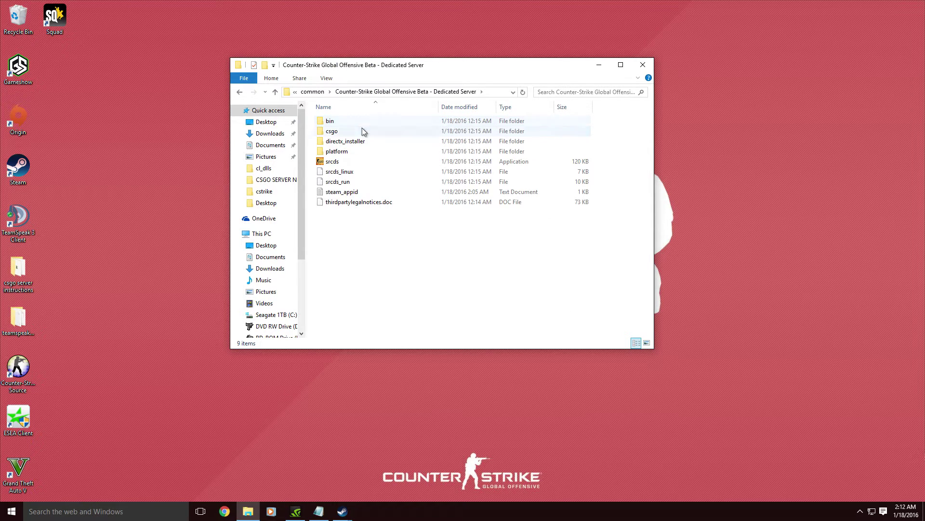
pyautogui.moveTo(435, 284); pyautogui.dragTo(409, 140)
# Go back up to csgo server2, reopen the Dedicated Server folder, and move its window left
pyautogui.click(312, 92)
pyautogui.click(356, 91)
pyautogui.click(316, 91)
pyautogui.doubleClick(354, 204)
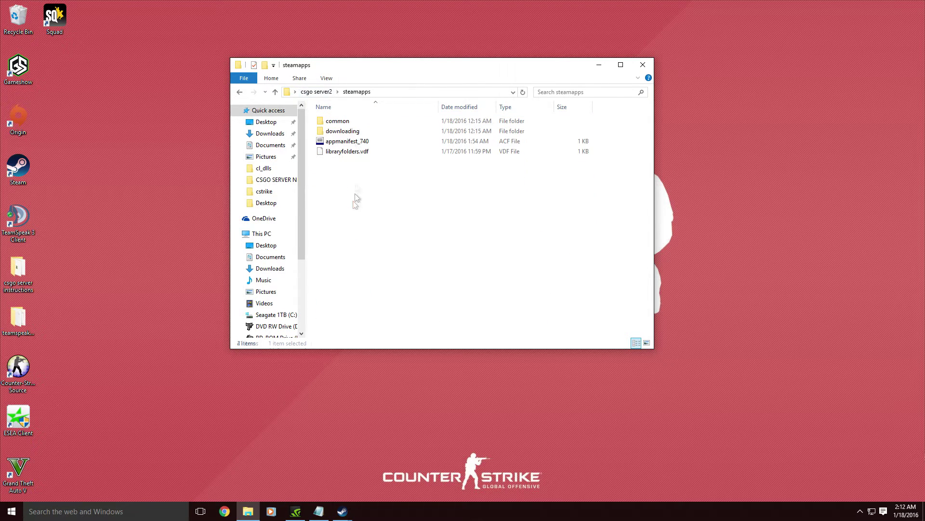
pyautogui.doubleClick(355, 122)
pyautogui.click(352, 123)
pyautogui.doubleClick(352, 122)
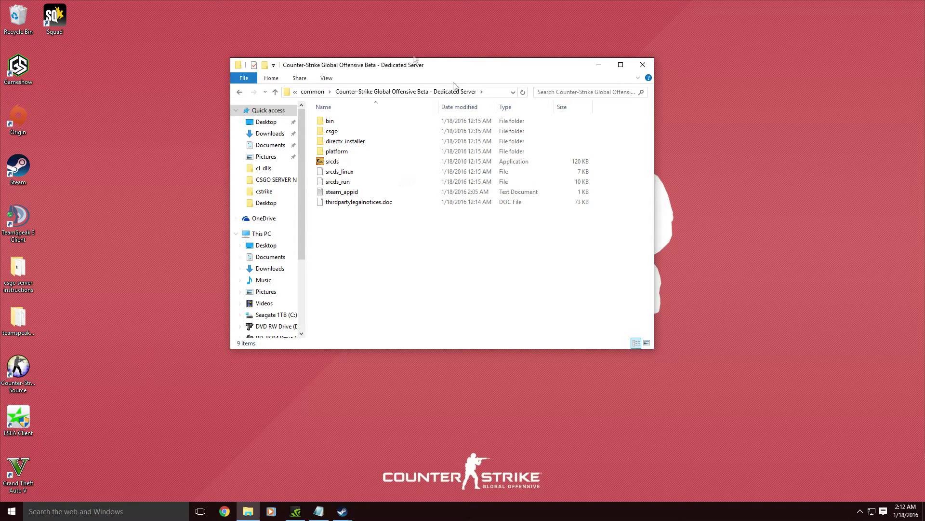
pyautogui.moveTo(458, 70); pyautogui.dragTo(257, 69)
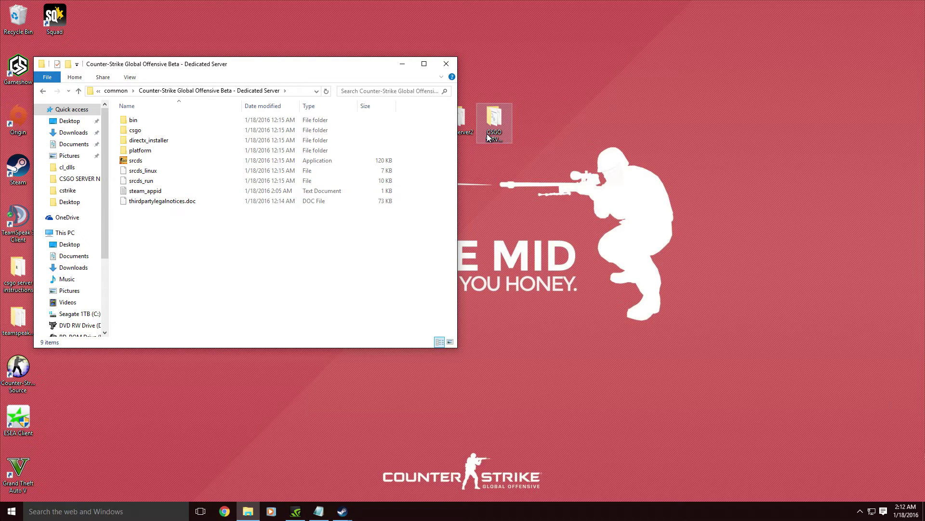
# Open CSGO SERVER NEEDS on the right and copy run.bat into the Dedicated Server folder
pyautogui.doubleClick(494, 120)
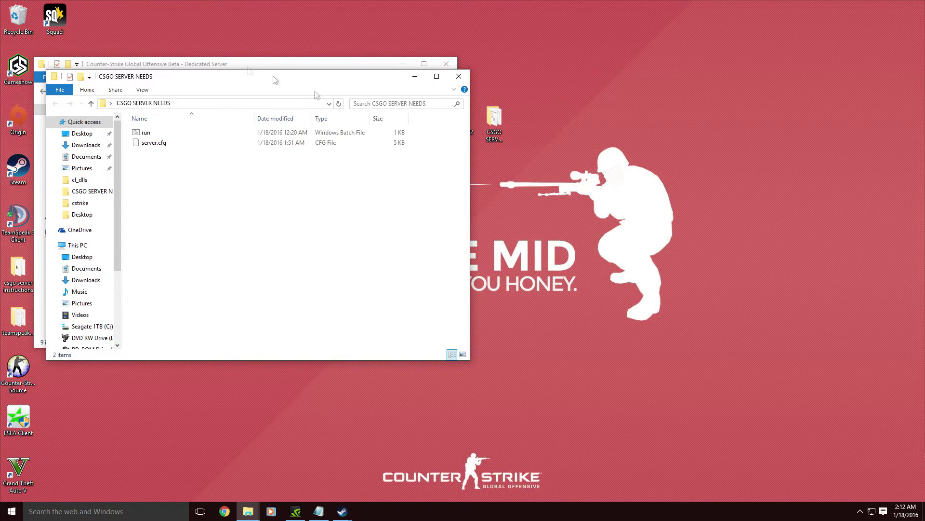
pyautogui.moveTo(153, 78); pyautogui.dragTo(562, 64)
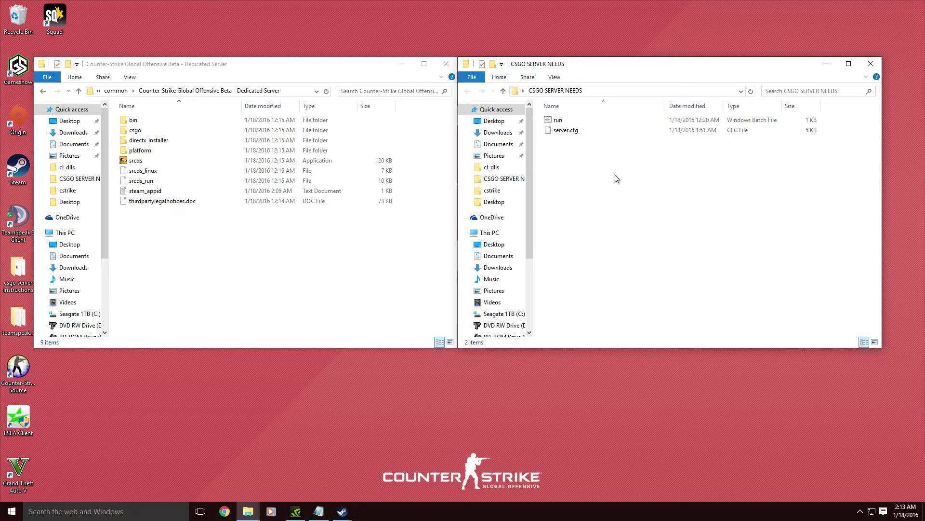
pyautogui.moveTo(612, 182); pyautogui.dragTo(565, 160)
pyautogui.click(559, 119)
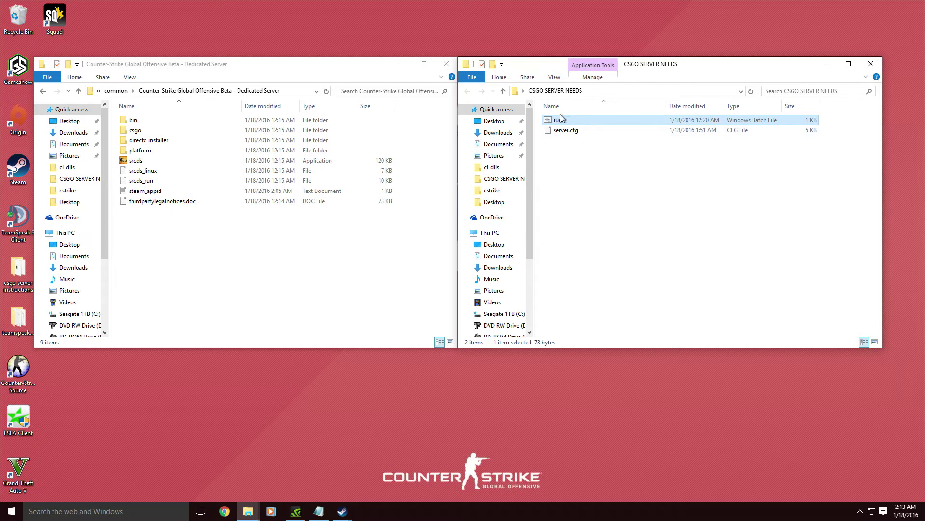
pyautogui.click(195, 270)
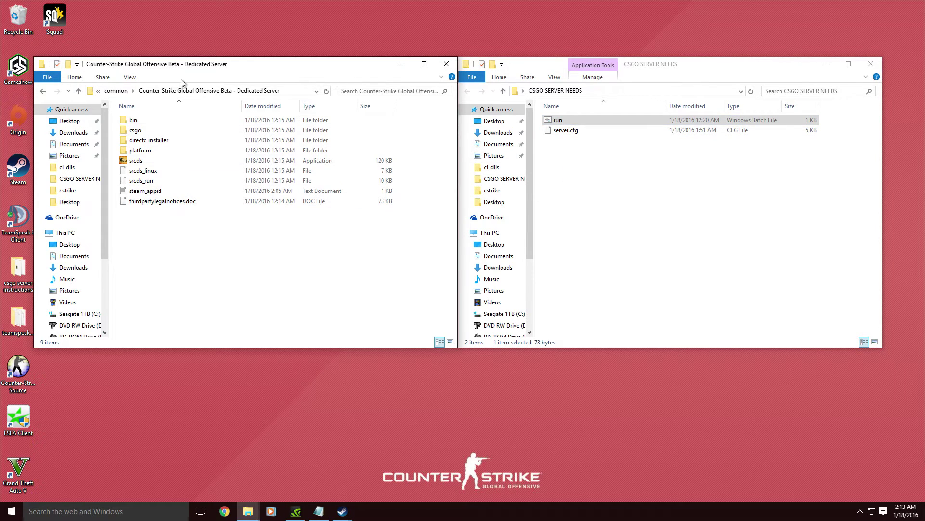
pyautogui.hotkey('ctrl', 'v')
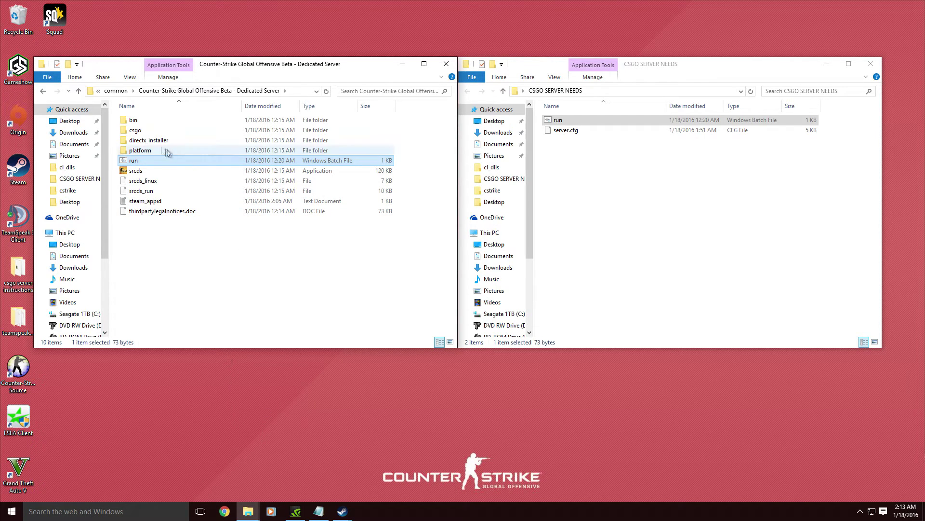
# Paste the prepared server.cfg into csgo\cfg, replacing the existing file
pyautogui.doubleClick(159, 127)
pyautogui.doubleClick(158, 129)
pyautogui.click(608, 131)
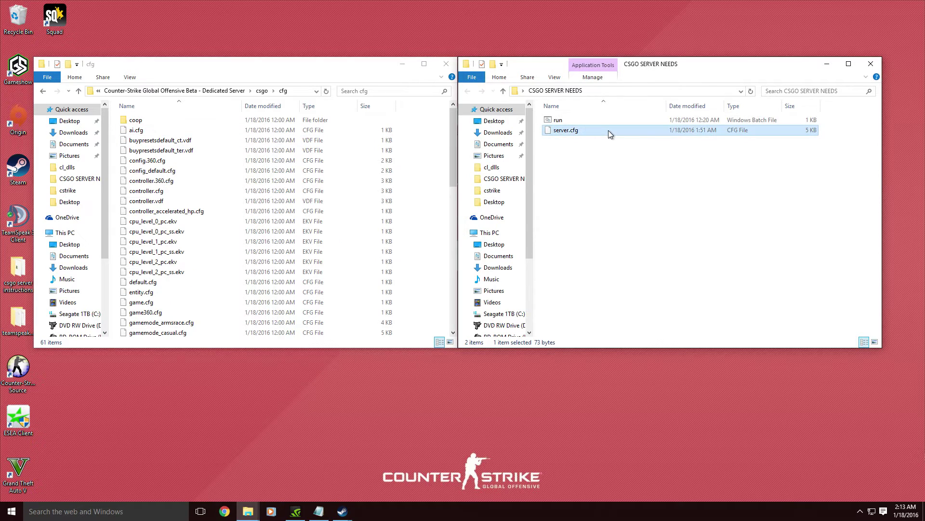
pyautogui.click(418, 201)
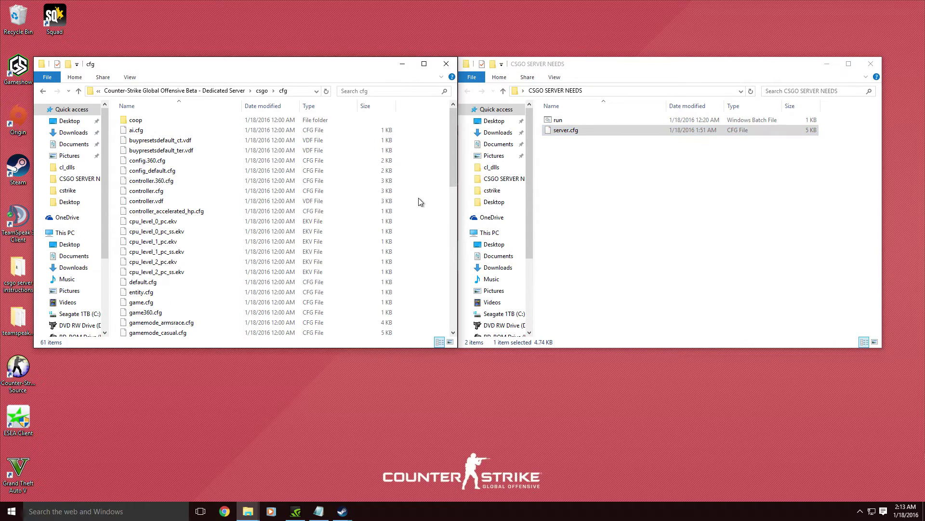
pyautogui.hotkey('ctrl', 'v')
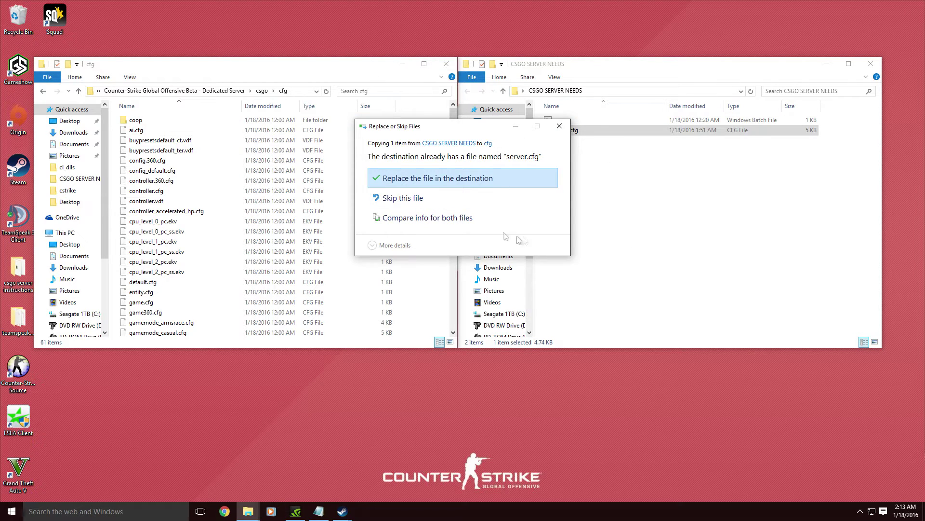
pyautogui.click(464, 180)
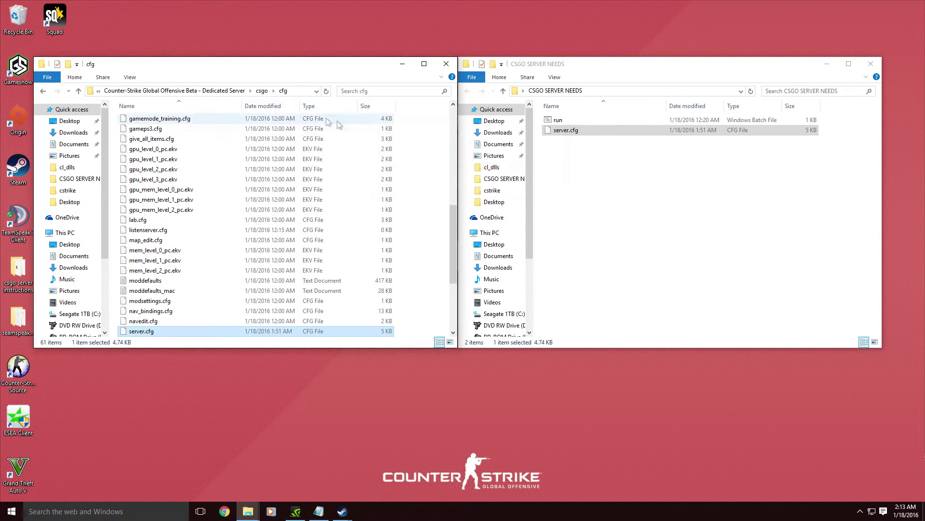
pyautogui.click(195, 91)
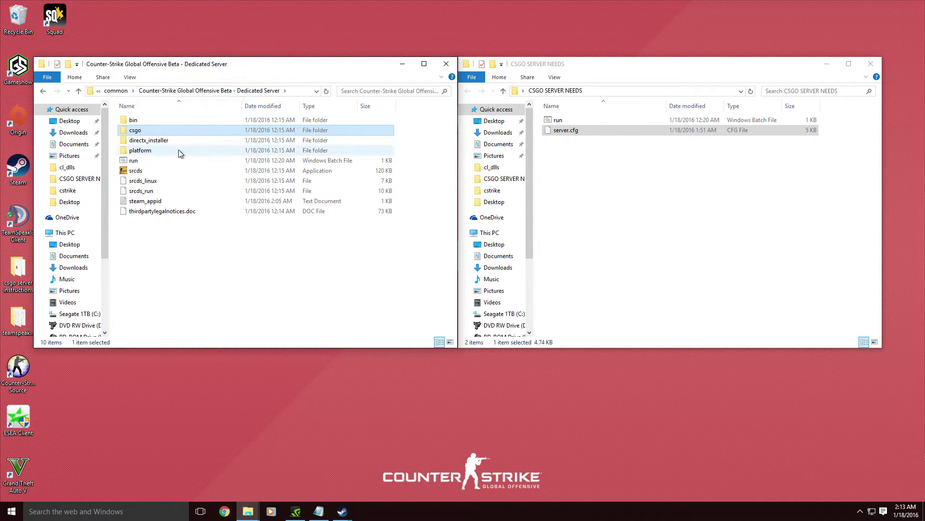
# In Notepad++, append '-tickrate 128' to run.bat's de_nuke launch line, save, and close
pyautogui.rightClick(145, 162)
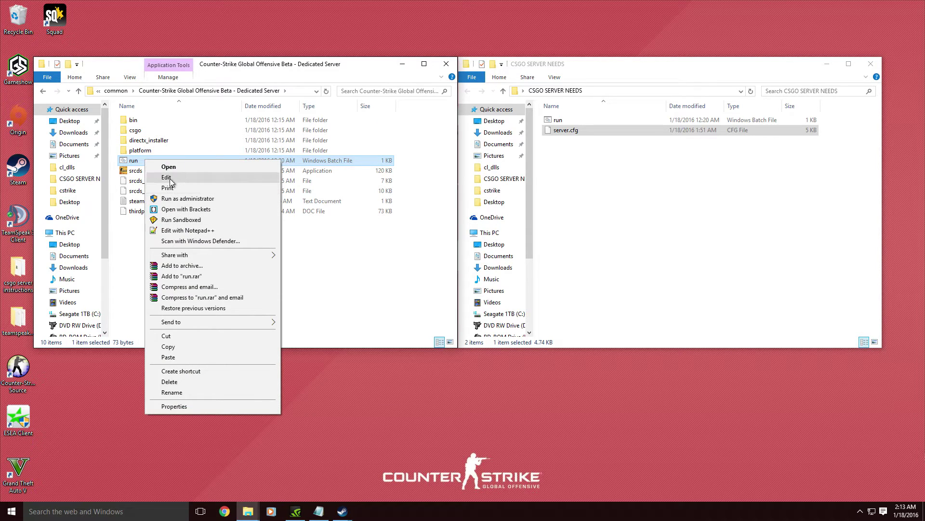
pyautogui.click(197, 230)
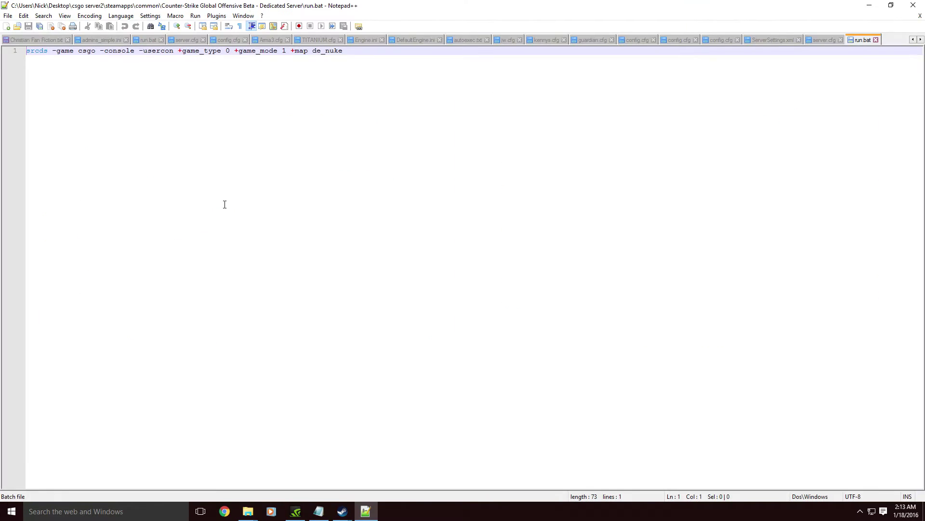
pyautogui.click(355, 51)
pyautogui.moveTo(343, 50); pyautogui.dragTo(314, 55)
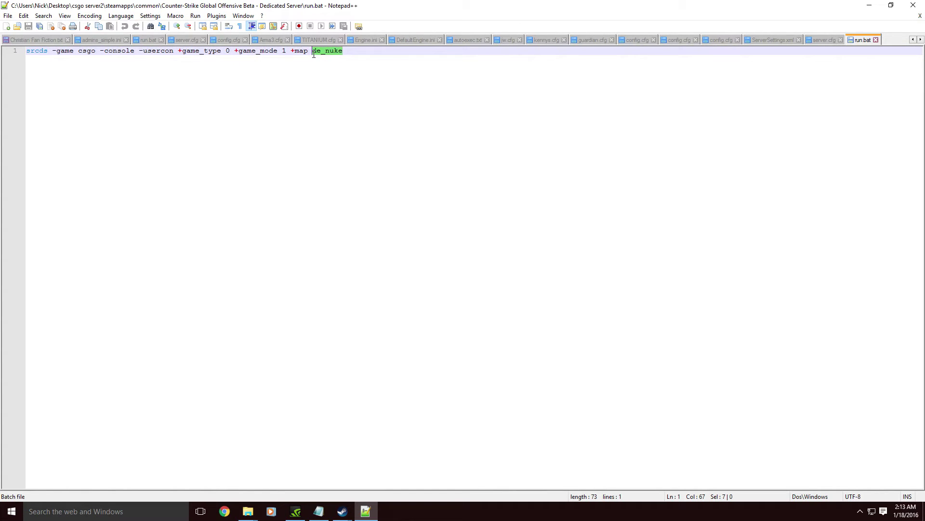
pyautogui.click(394, 64)
pyautogui.write('-tickrate 128')
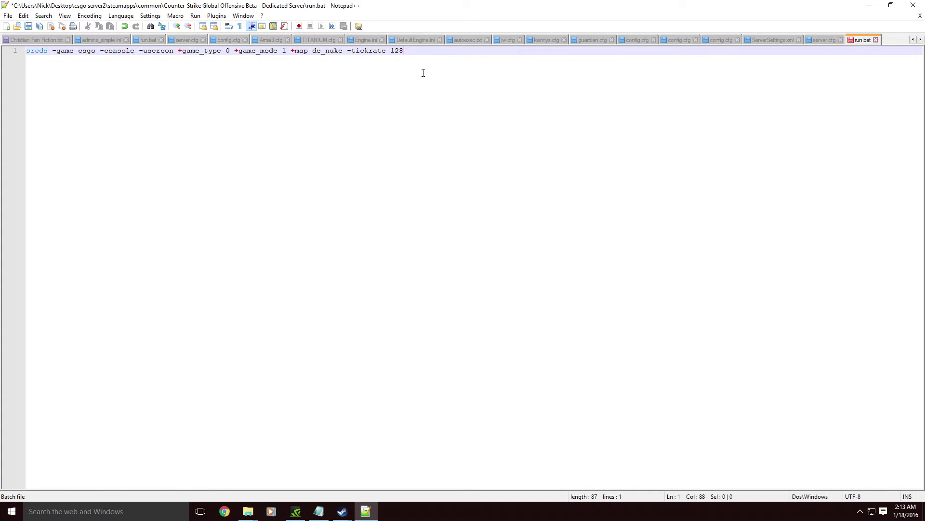
pyautogui.hotkey('ctrl', 's')
pyautogui.moveTo(343, 51); pyautogui.dragTo(313, 51)
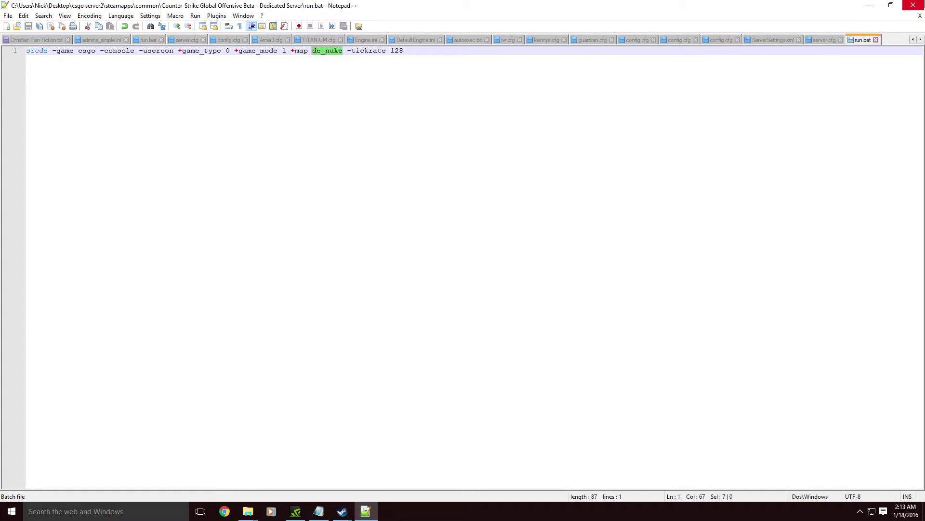
pyautogui.click(913, 5)
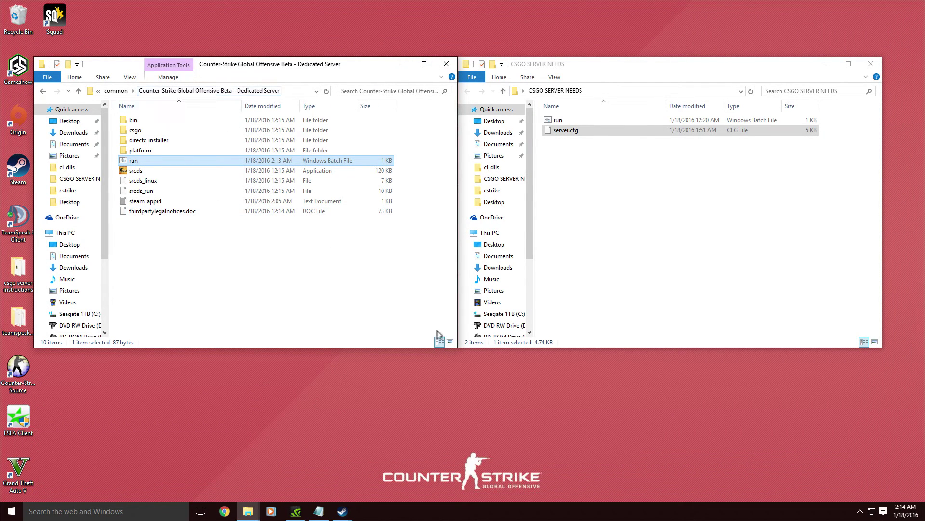
# Close the CSGO SERVER NEEDS and README windows, centring the server folder window
pyautogui.click(871, 66)
pyautogui.moveTo(318, 72); pyautogui.dragTo(543, 84)
pyautogui.click(318, 510)
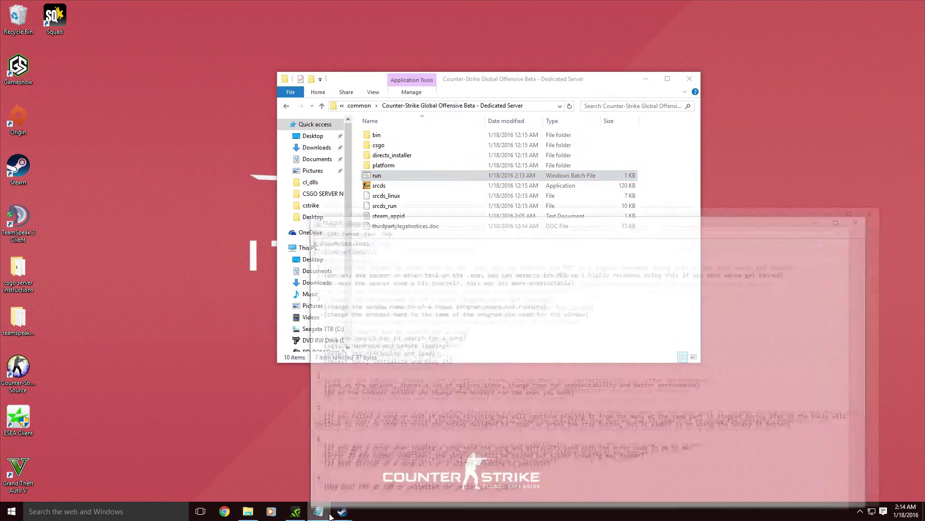
pyautogui.moveTo(343, 510)
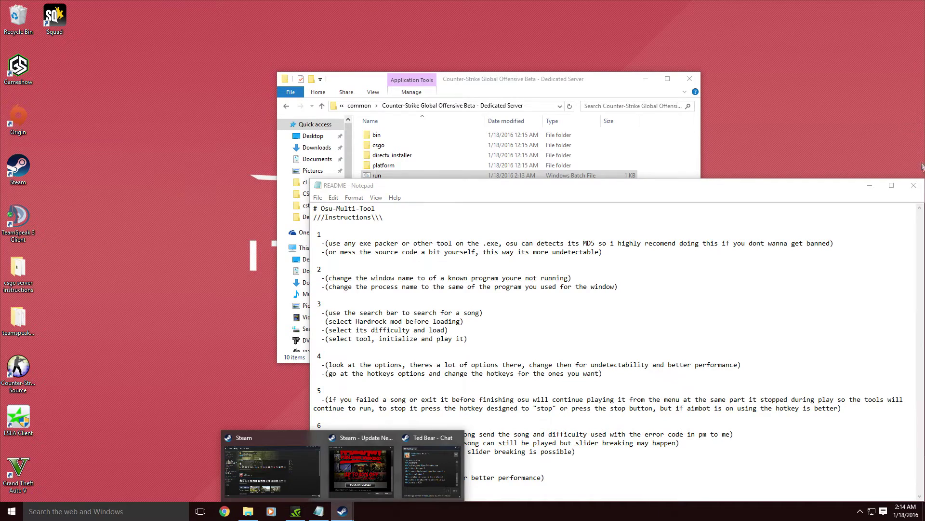
pyautogui.click(913, 185)
pyautogui.moveTo(318, 510)
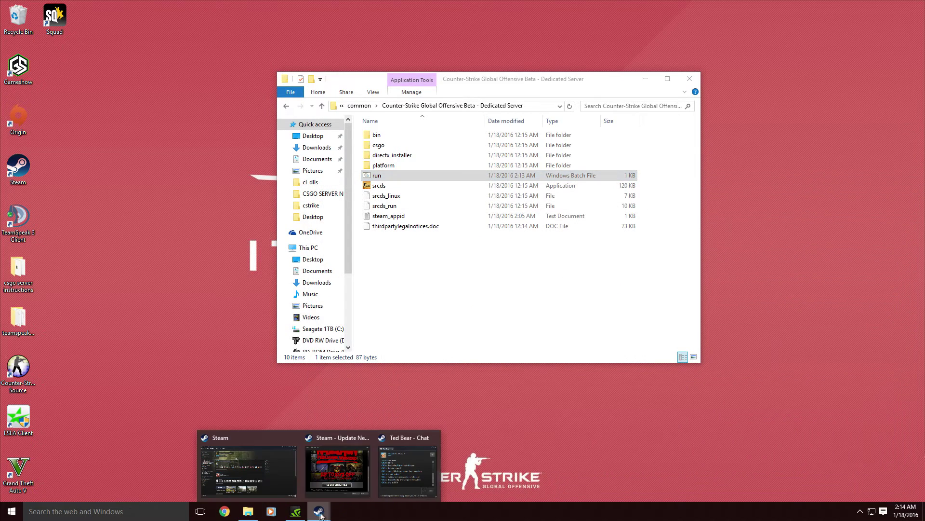
# Launch Counter-Strike: Global Offensive from the Steam library, close its console, and switch back
pyautogui.click(269, 488)
pyautogui.click(160, 104)
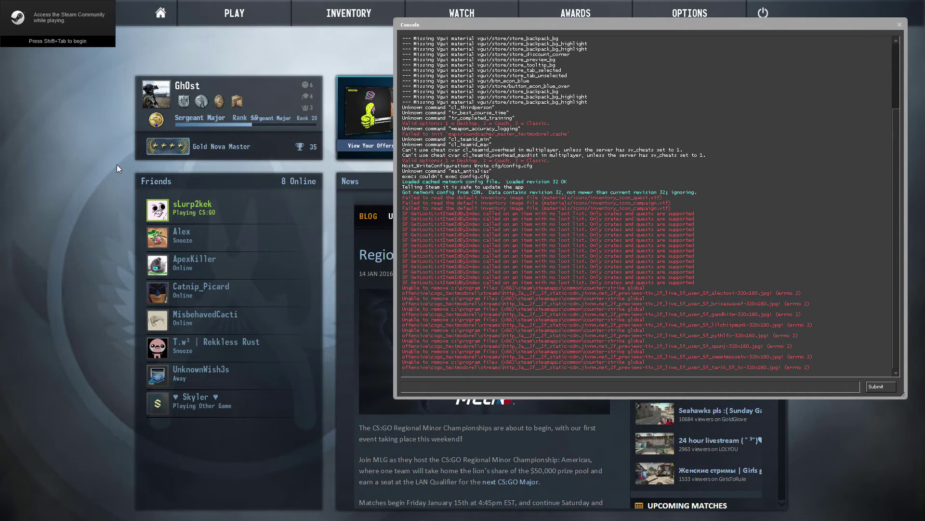
pyautogui.press('`')
pyautogui.hotkey('alt', 'Tab')
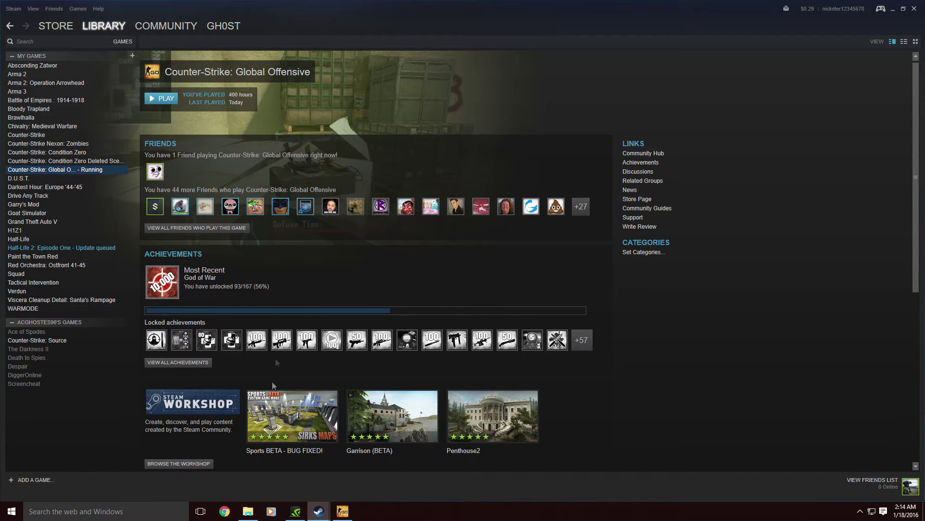
# From the desktop, open csgo server2's Dedicated Server folder and run run.bat
pyautogui.click(924, 511)
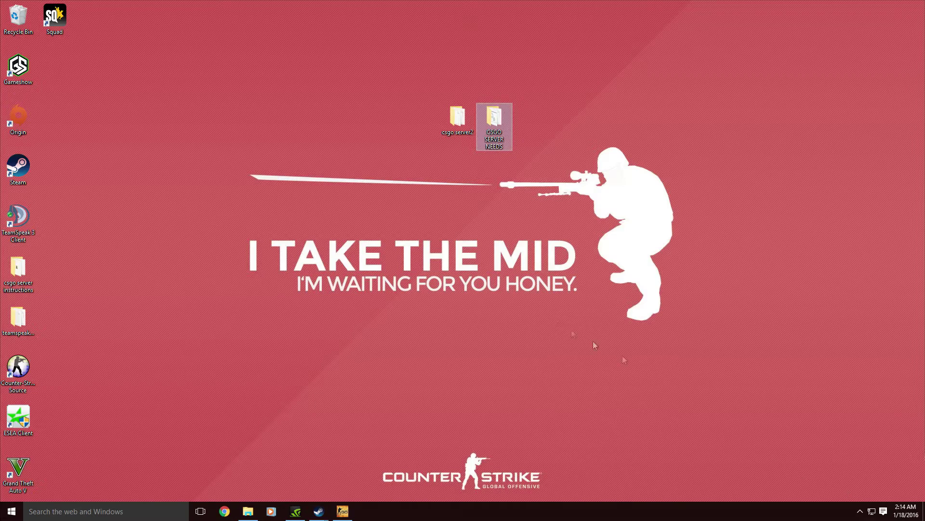
pyautogui.doubleClick(457, 115)
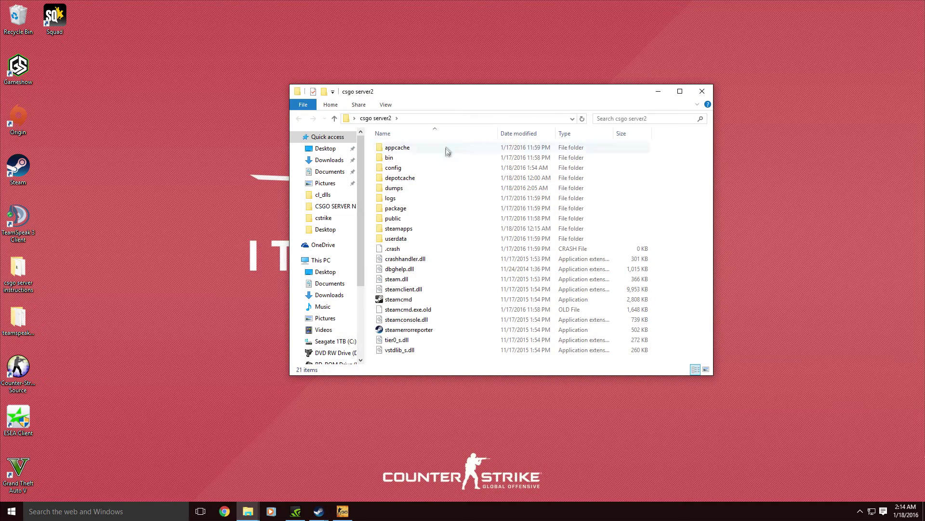
pyautogui.doubleClick(407, 228)
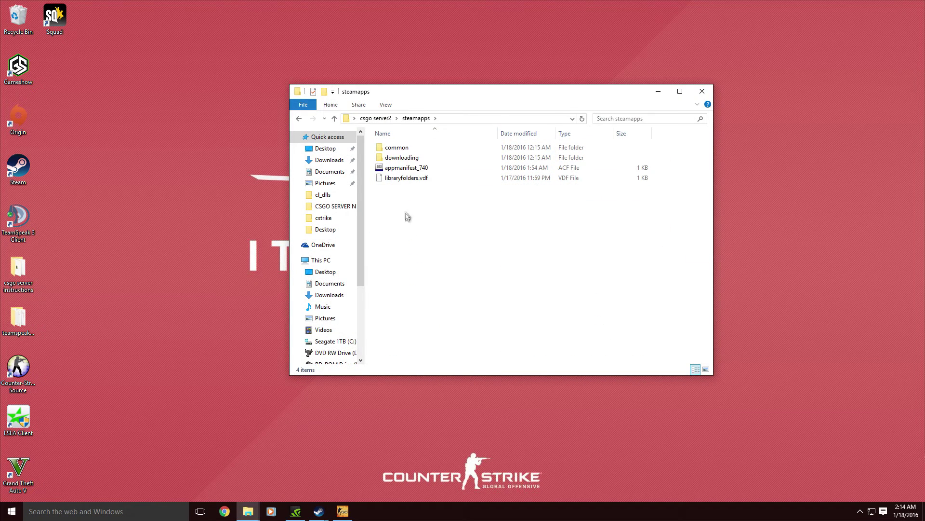
pyautogui.doubleClick(398, 149)
pyautogui.doubleClick(398, 148)
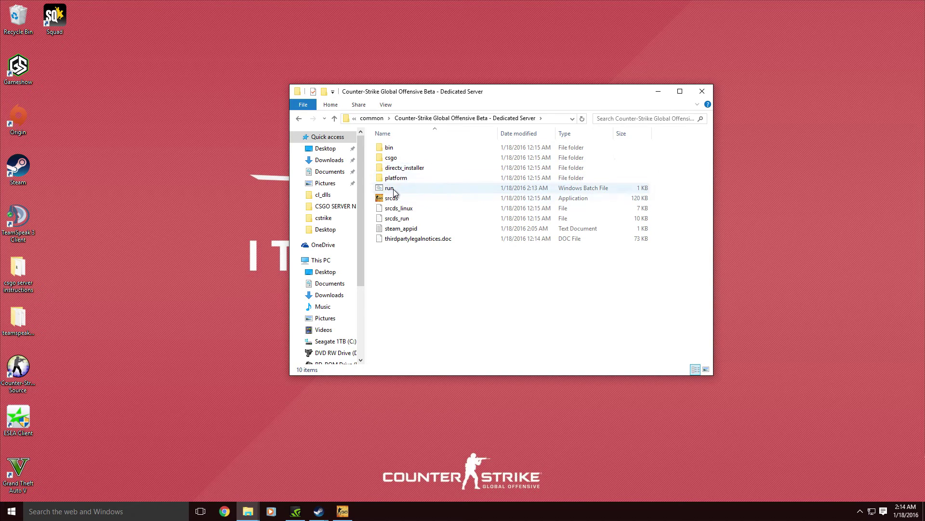
pyautogui.doubleClick(394, 189)
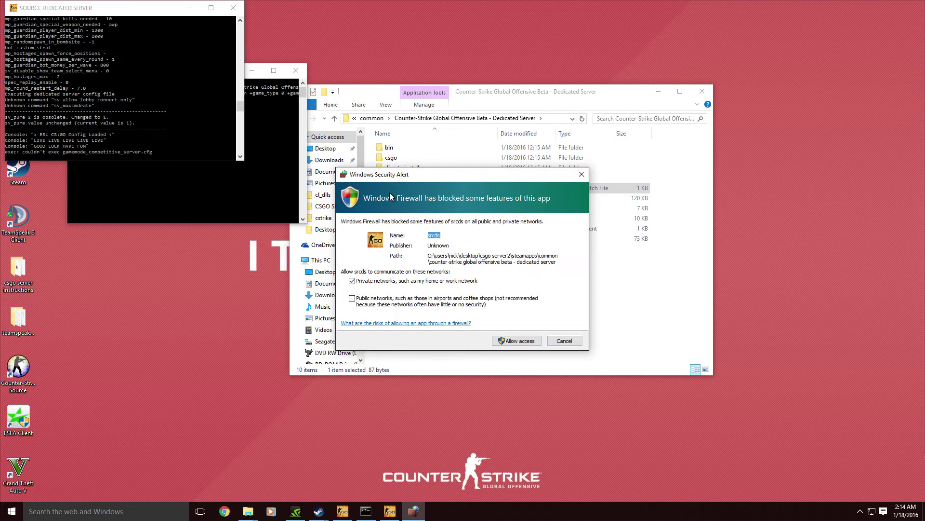
# Allow the server through the firewall on public networks, then return to CS:GO
pyautogui.click(352, 298)
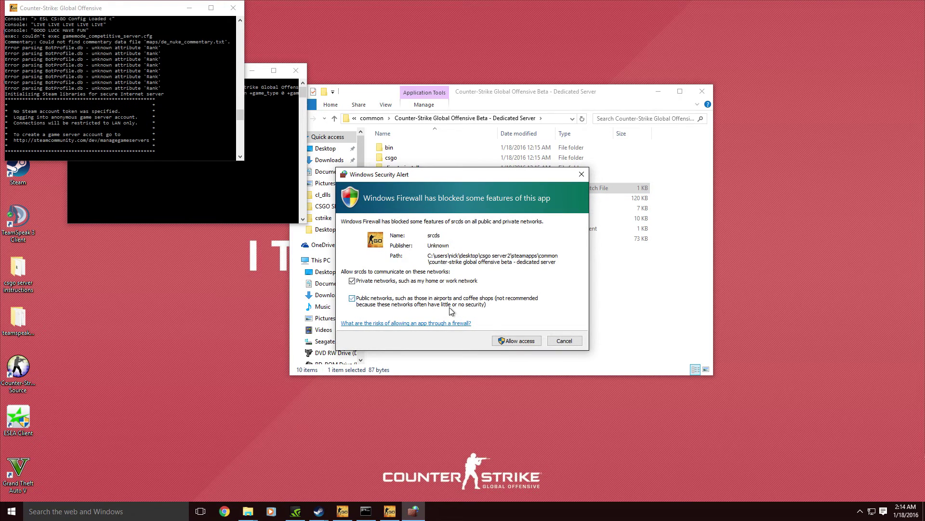
pyautogui.click(509, 342)
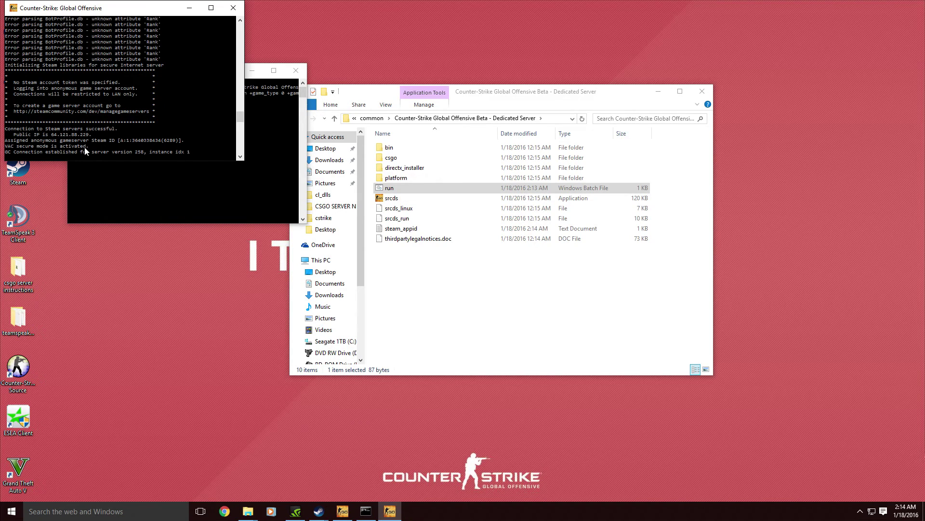
pyautogui.click(343, 511)
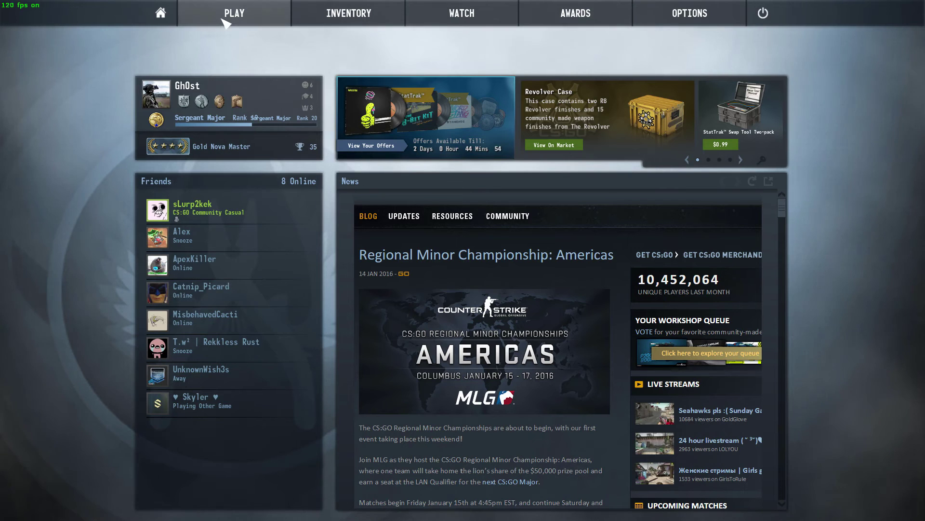
# Open the community server browser, refresh it, and clear the leftover map filter
pyautogui.moveTo(270, 15)
pyautogui.click(239, 87)
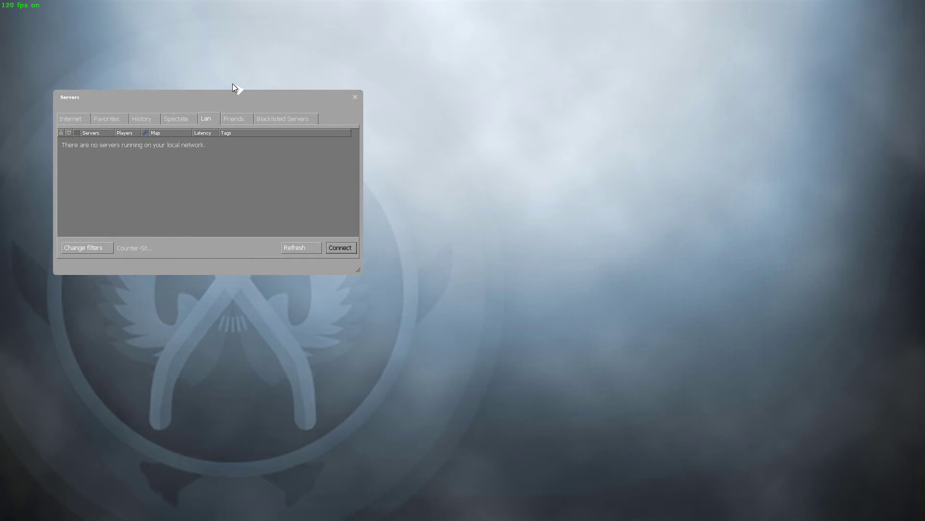
pyautogui.click(288, 248)
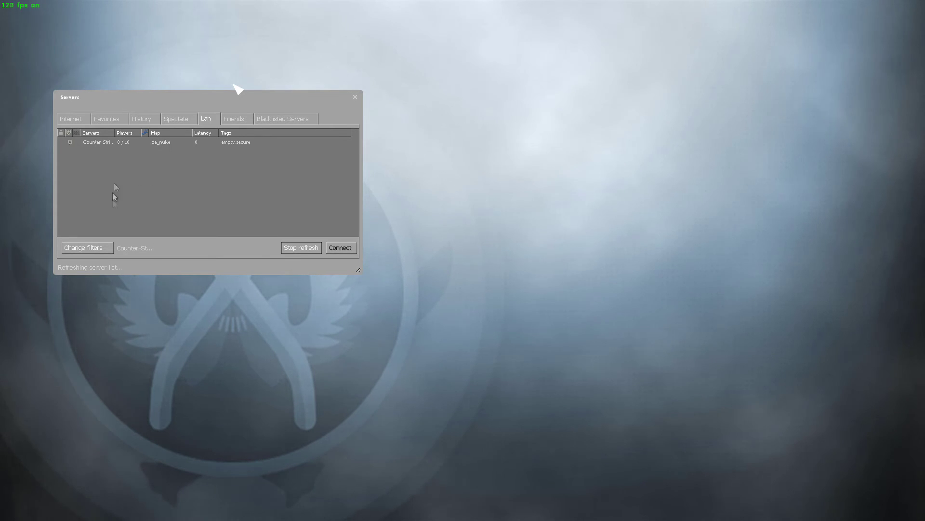
pyautogui.click(70, 118)
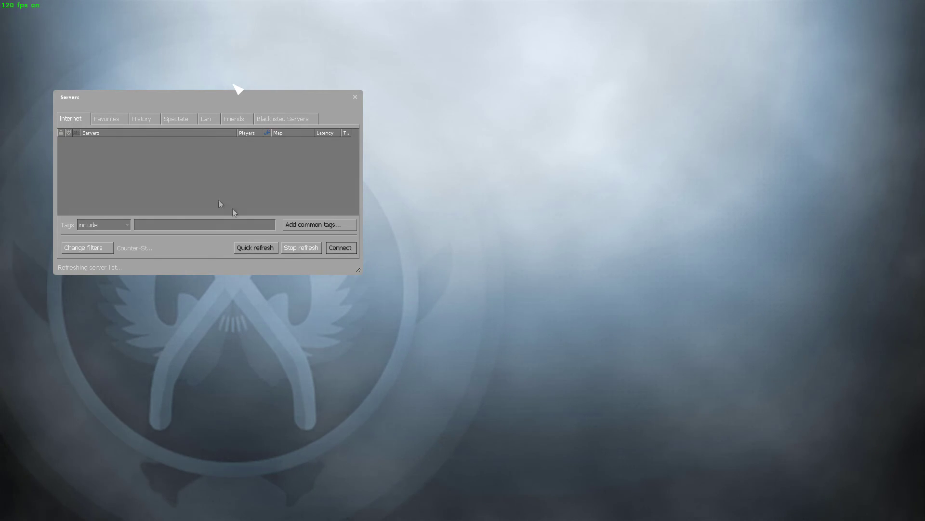
pyautogui.click(104, 247)
pyautogui.click(126, 214)
pyautogui.press('BackSpace')
pyautogui.press('BackSpace')
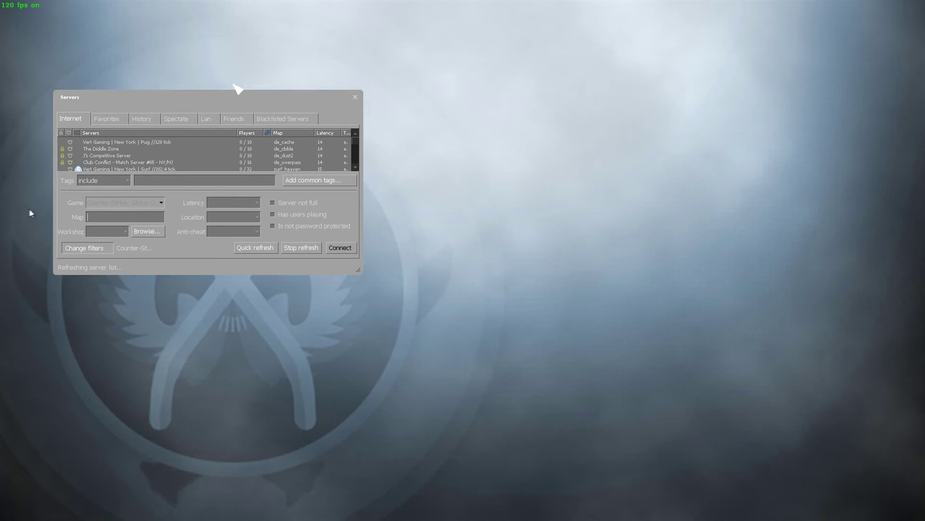
pyautogui.click(94, 250)
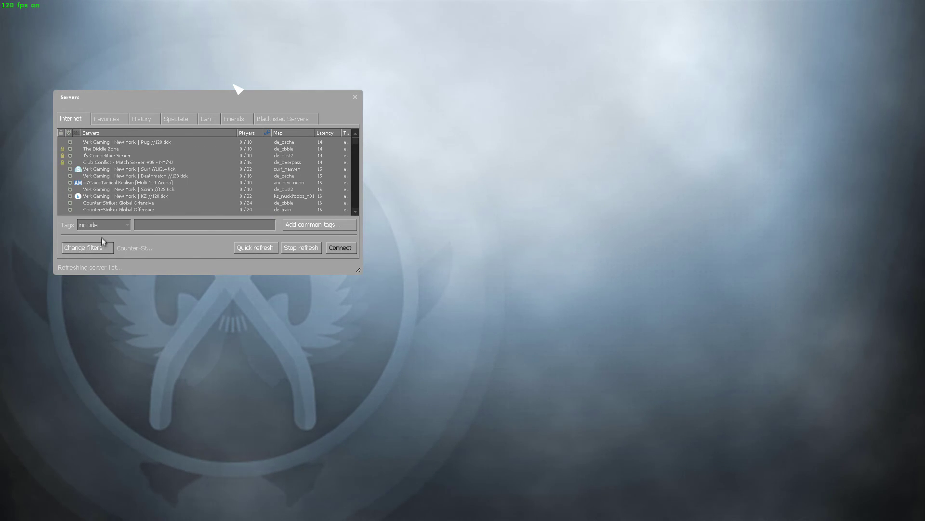
# Return to the Lan server list and join the de_nuke server
pyautogui.click(196, 119)
pyautogui.click(206, 118)
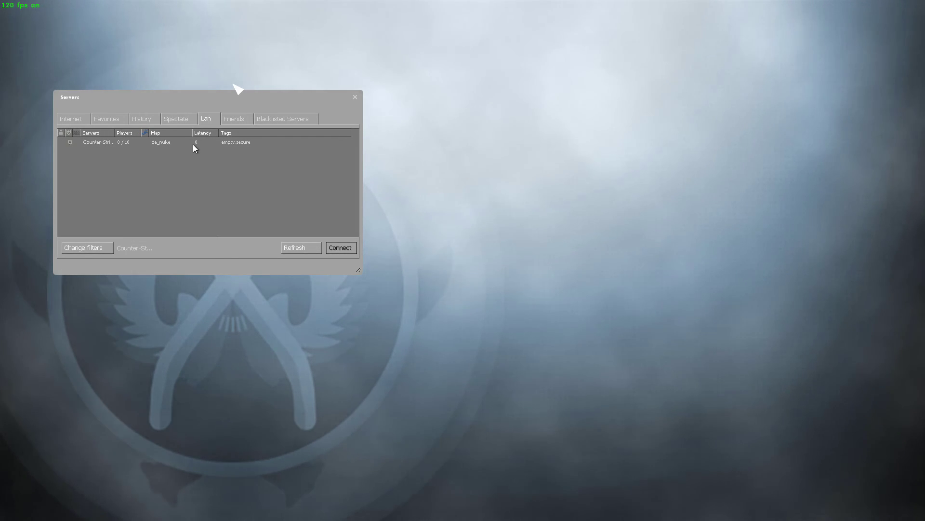
pyautogui.doubleClick(194, 144)
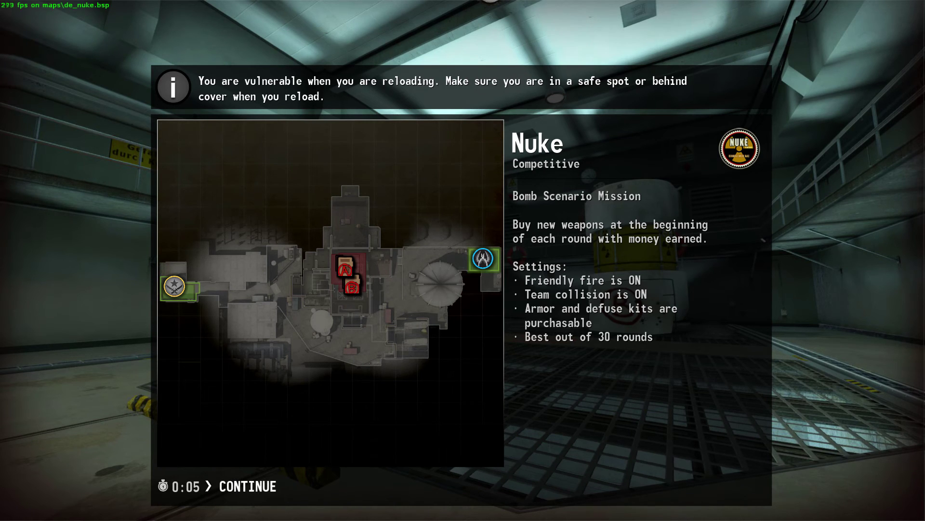
# Get past the loading screen and message of the day, then view the scoreboard of players and bots
pyautogui.press('space')
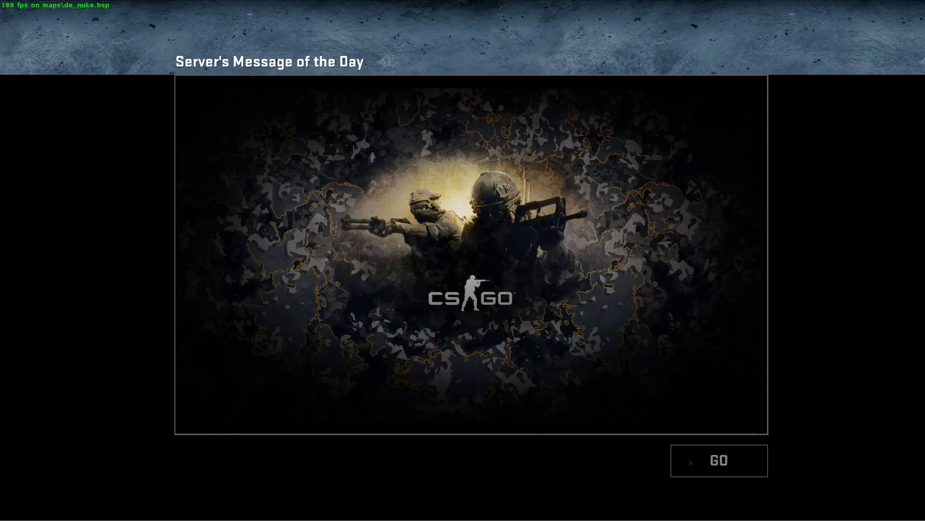
pyautogui.click(692, 459)
pyautogui.press('Tab')
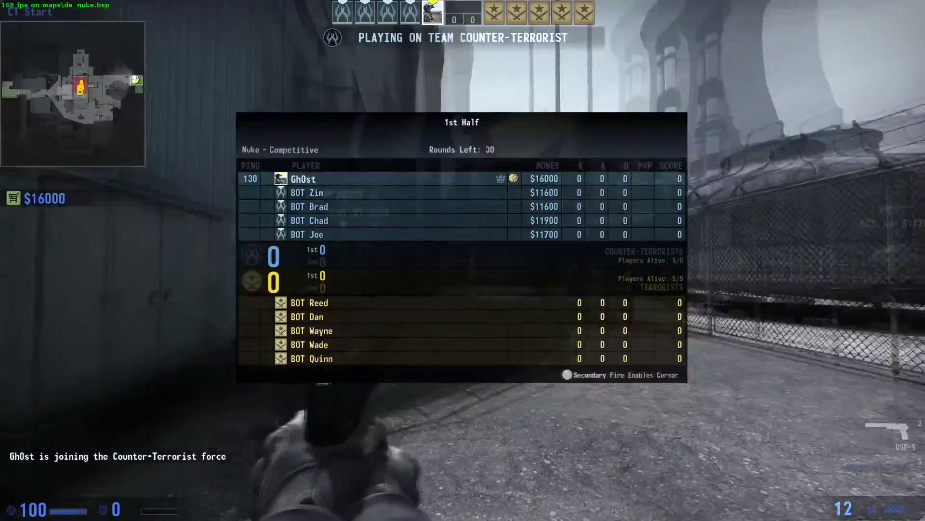
pyautogui.press('Tab')
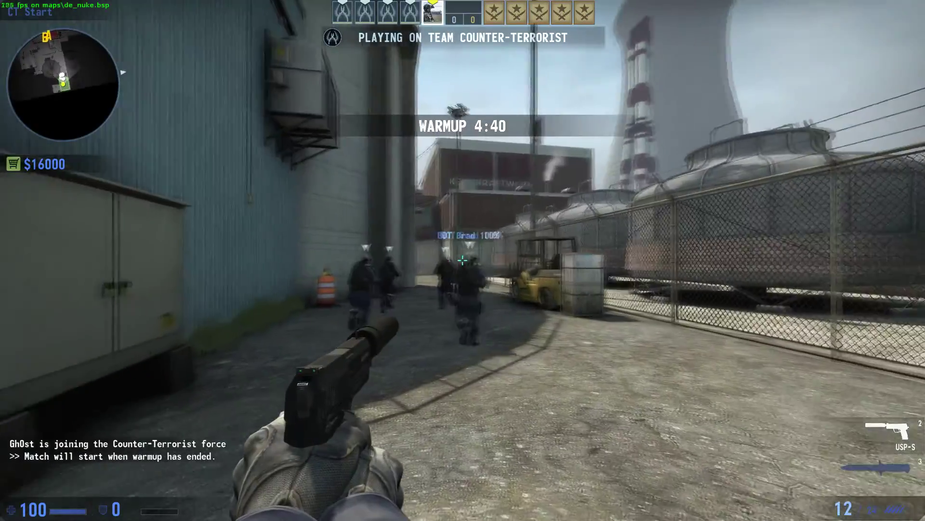
# Fire the USP-S repeatedly at a teammate bot
pyautogui.click(462, 260)
pyautogui.click(463, 260)
pyautogui.click(463, 260)
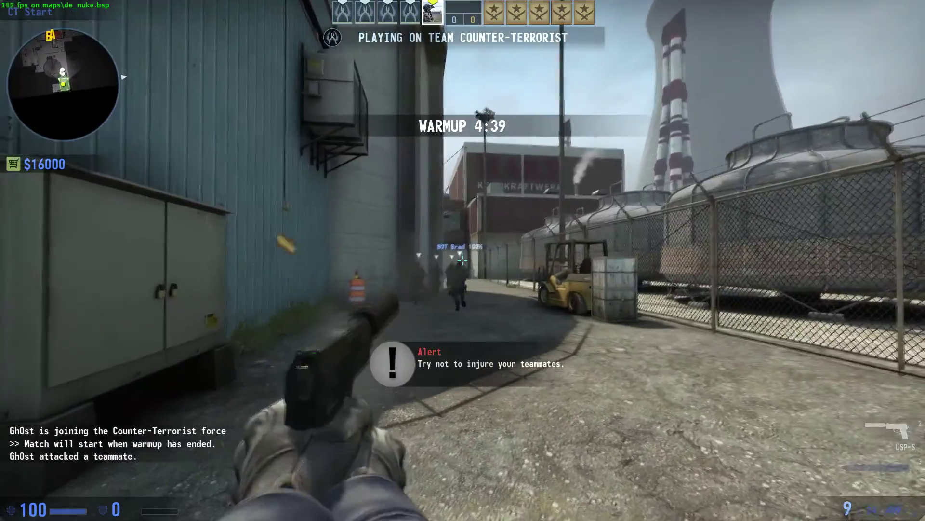
pyautogui.click(463, 261)
pyautogui.click(463, 260)
pyautogui.click(462, 260)
pyautogui.click(463, 261)
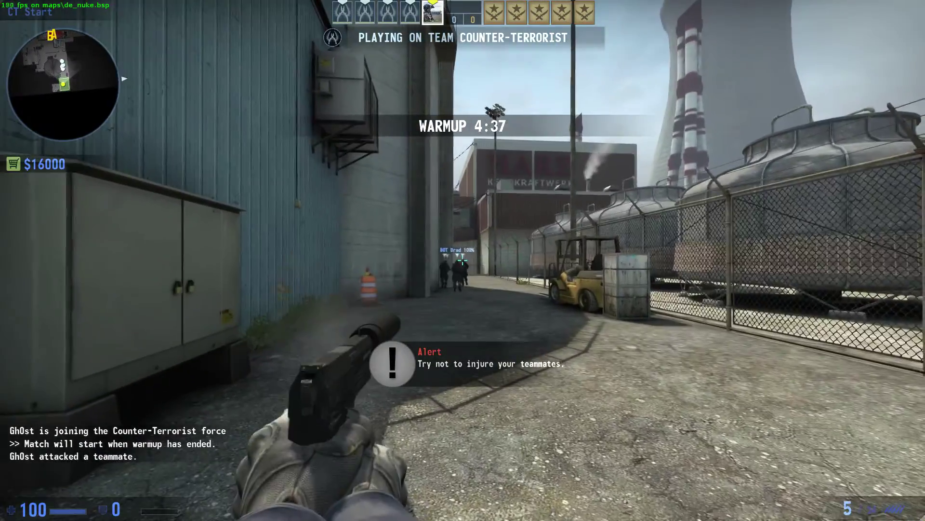
pyautogui.click(462, 261)
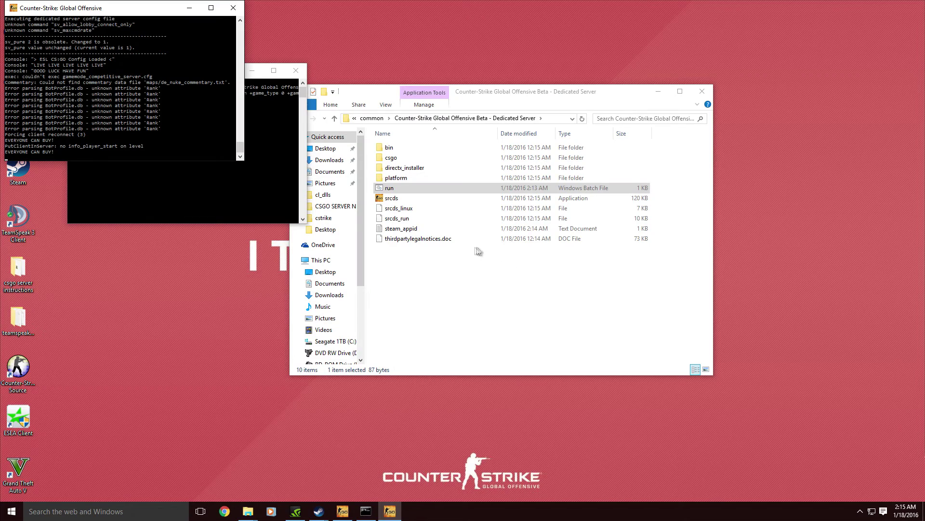
# Centre the server console and enter bot_quota 0 to remove all bots
pyautogui.moveTo(147, 13); pyautogui.dragTo(498, 154)
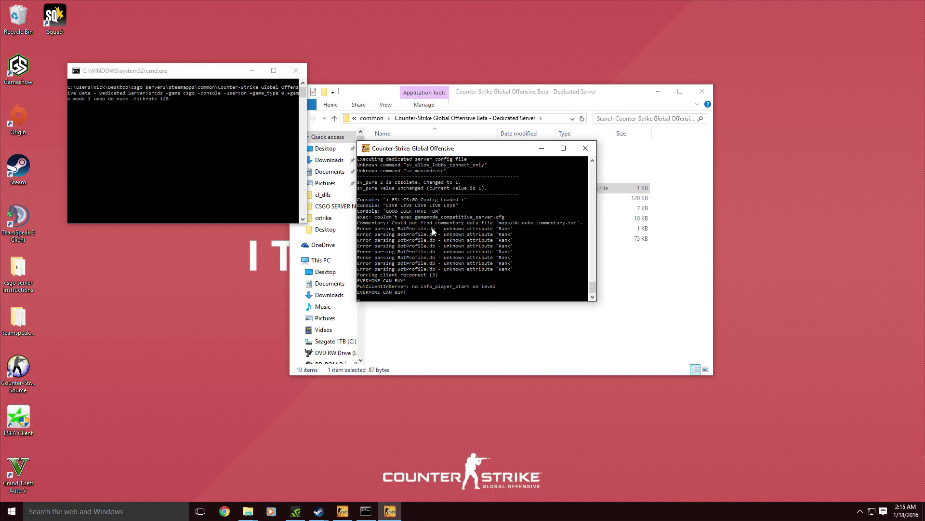
pyautogui.write('uota 0')
pyautogui.press('Return')
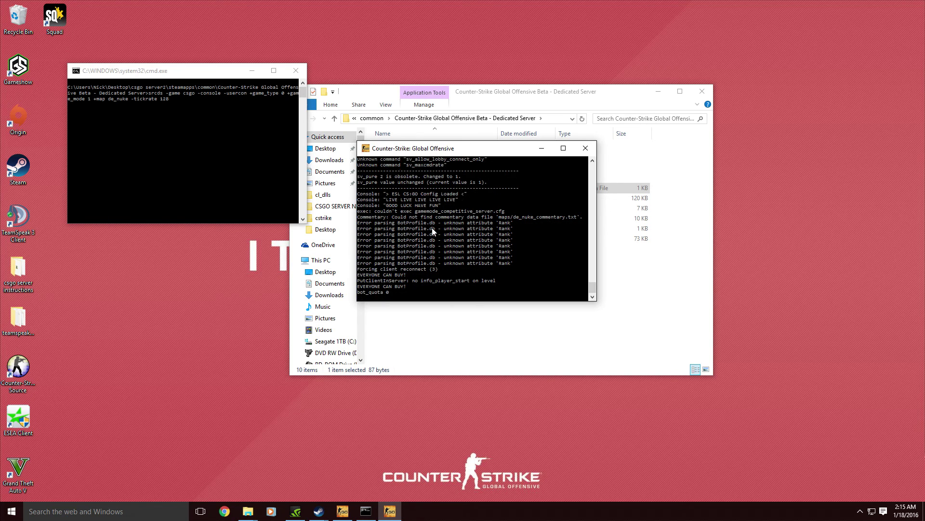
# Back in de_nuke, confirm on the scoreboard that no bots remain, switching between knife and USP-S
pyautogui.click(340, 512)
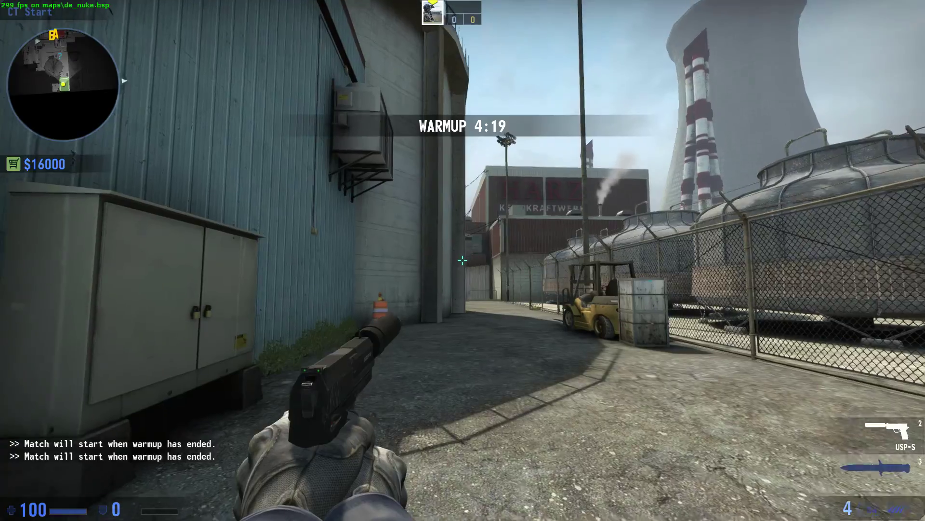
pyautogui.press('f')
pyautogui.press('Tab')
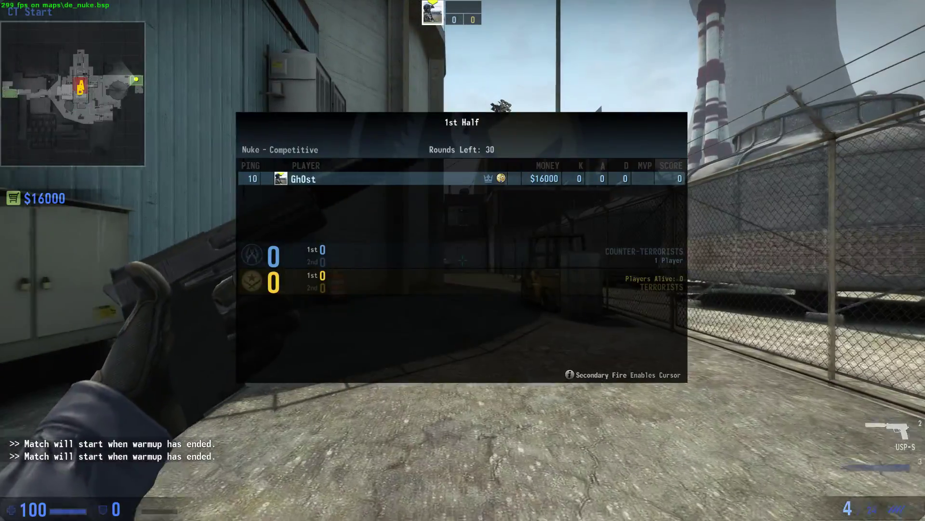
pyautogui.press('3')
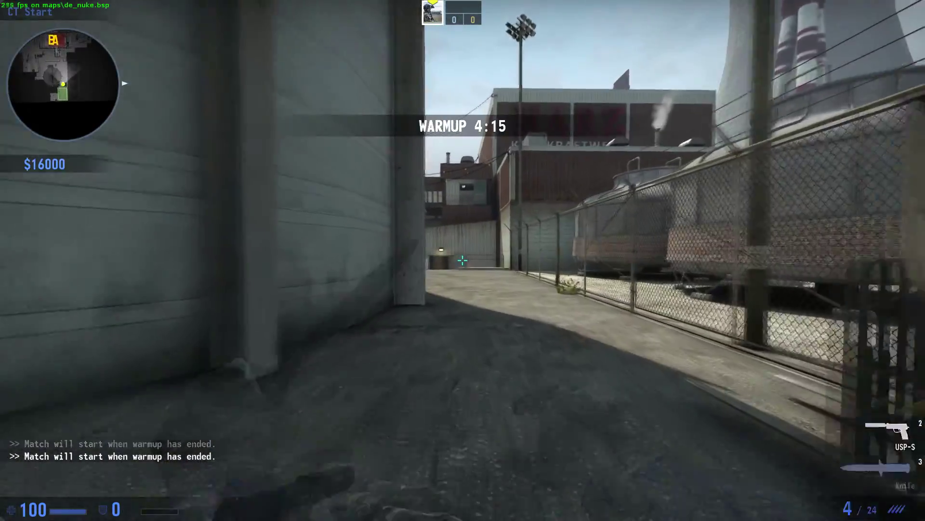
pyautogui.press('2')
pyautogui.press('3')
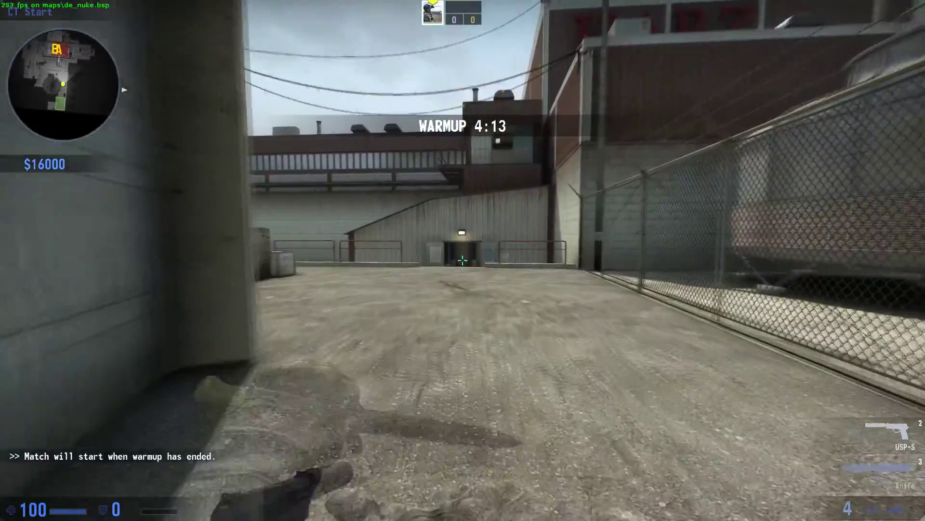